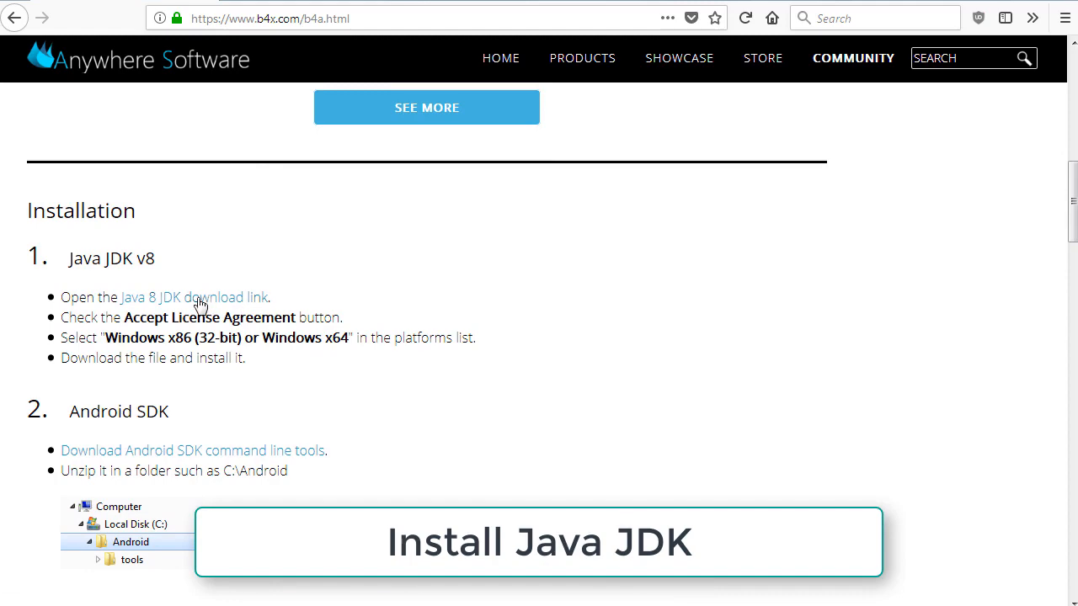
Step: Download the Windows x64 installer of Java SE Development Kit 8u161, accepting its license agreement, and run the downloaded file
left_click(199, 304)
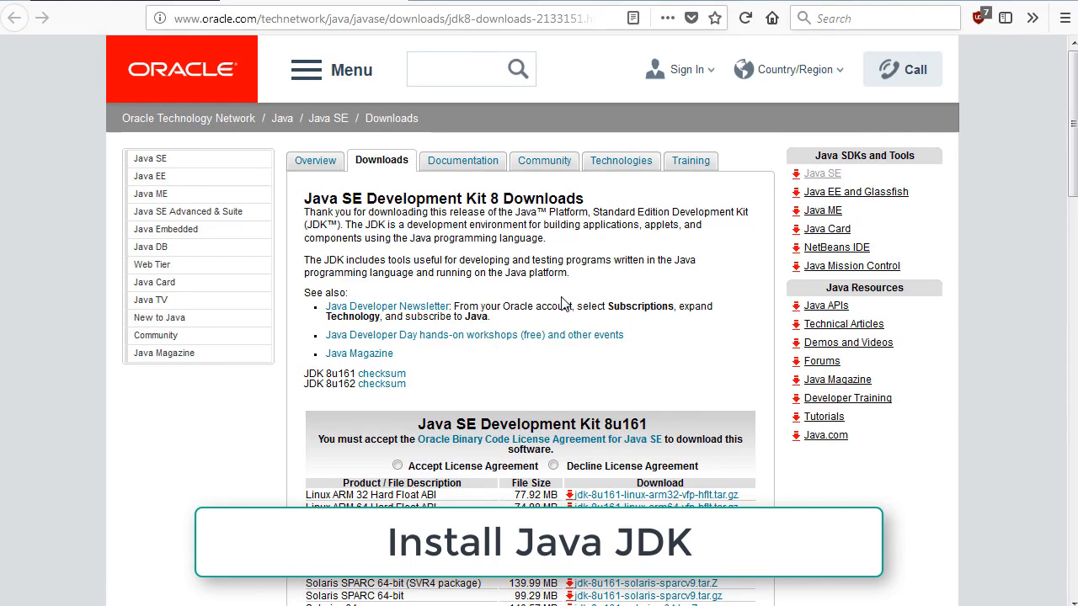
scroll(563, 303, "down", 4)
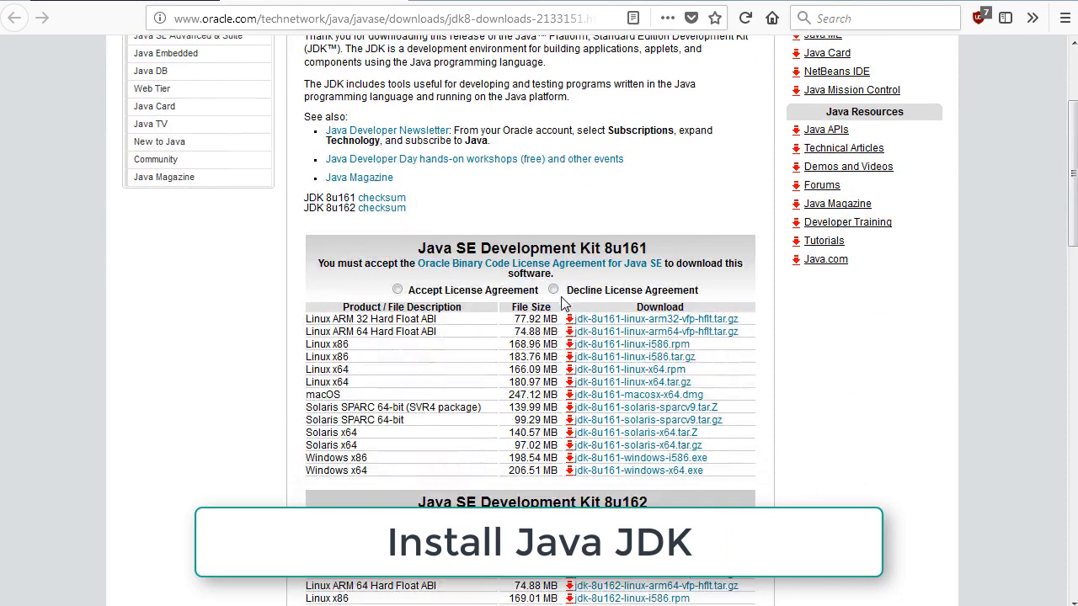
left_click(398, 290)
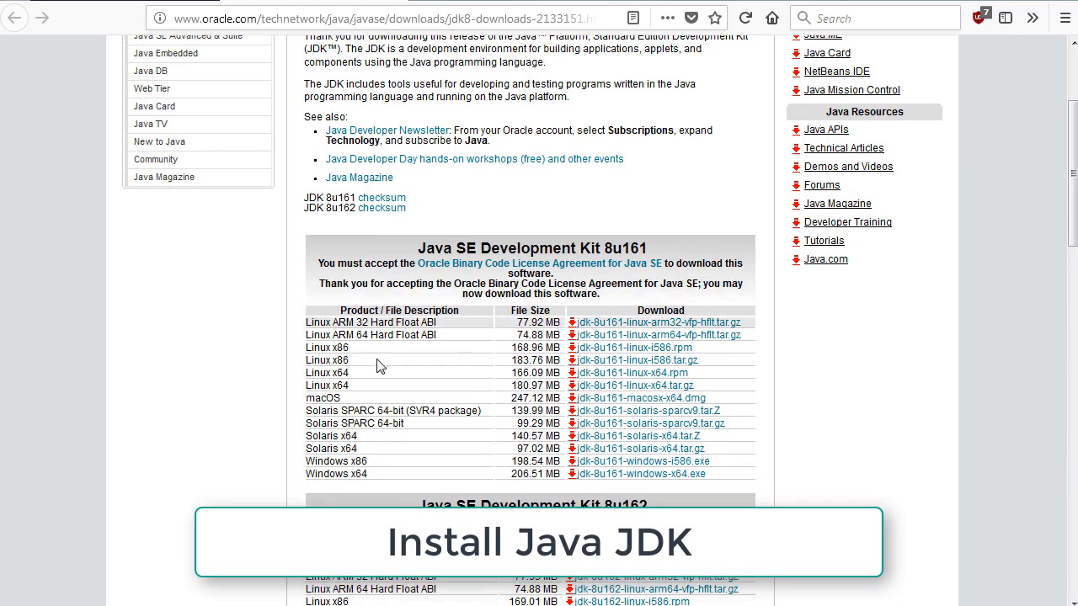
left_click(620, 477)
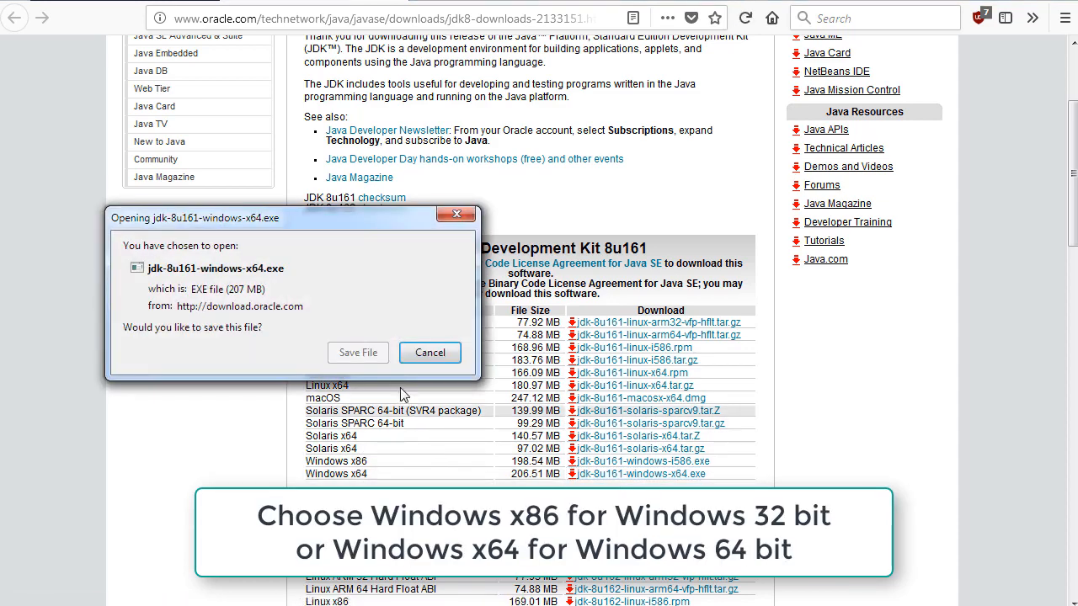
left_click(357, 351)
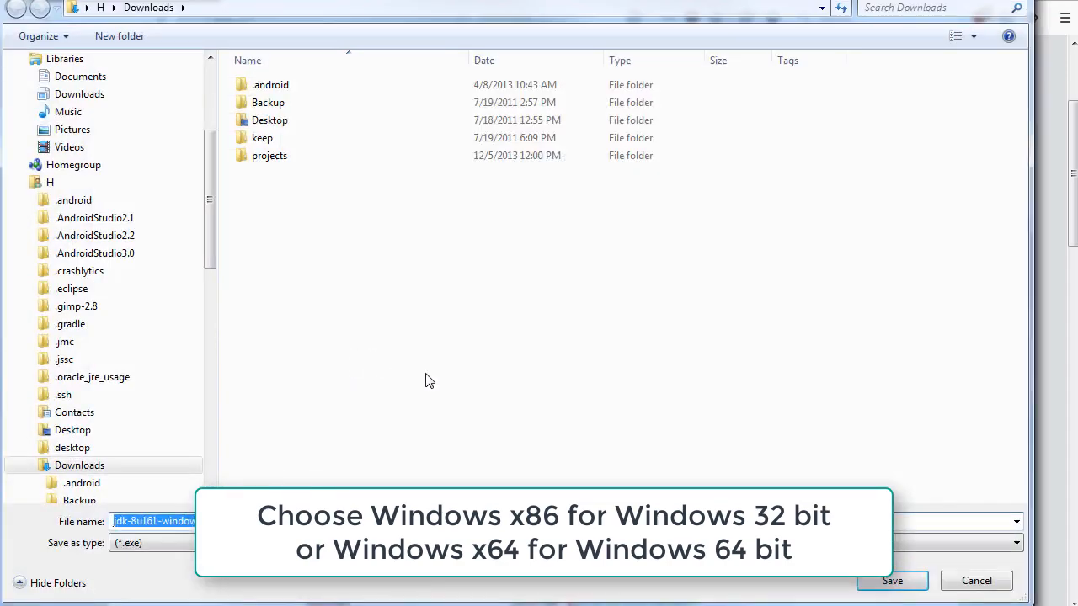
left_click(889, 582)
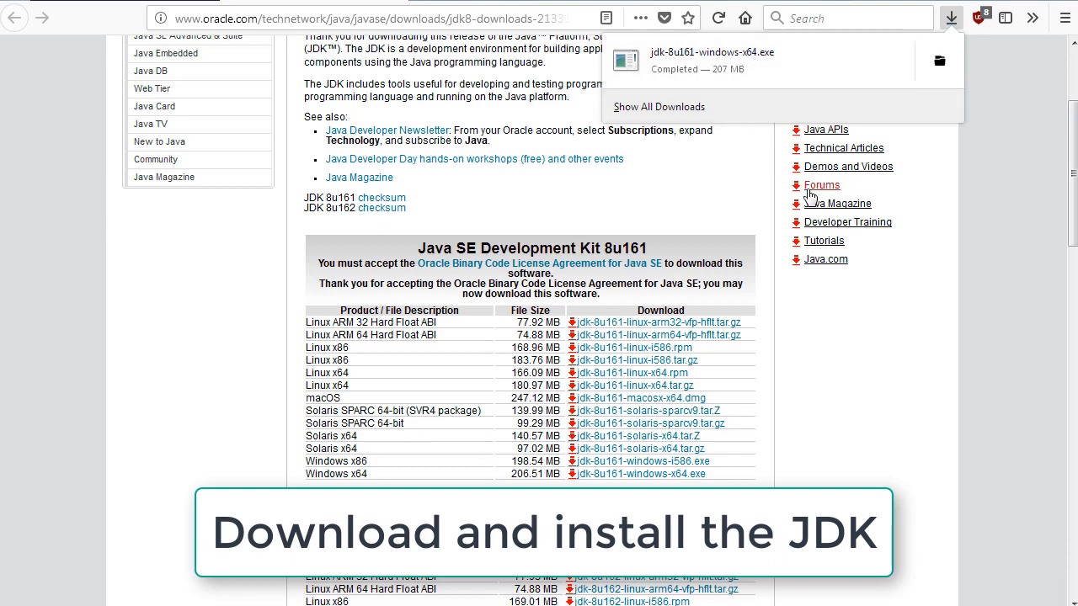
left_click(696, 69)
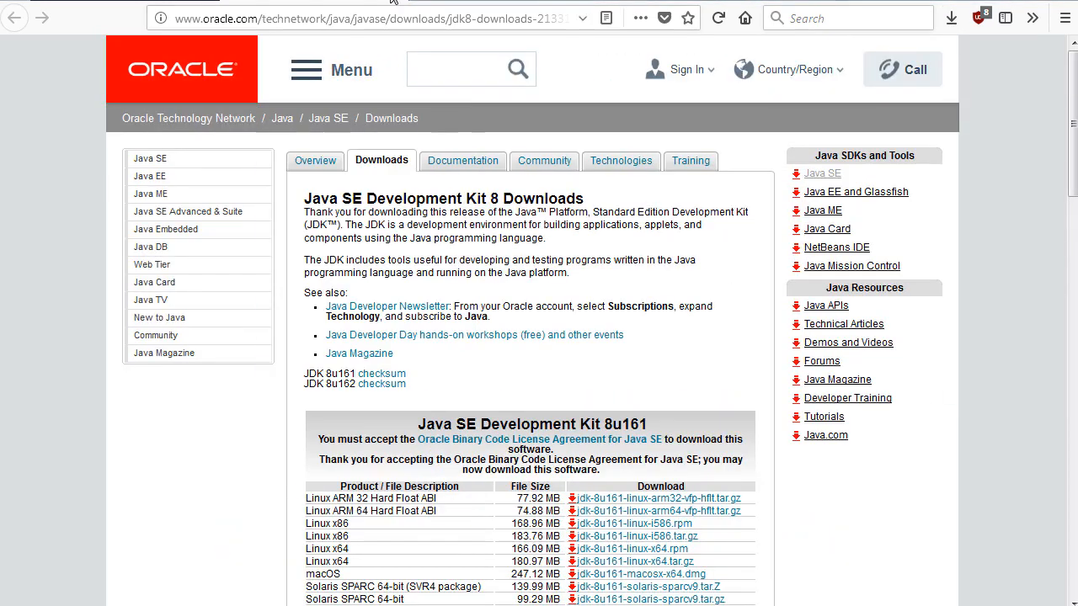
Step: Return to the B4A installation page and download the Android SDK command line tools into the Downloads folder
left_click(391, 1)
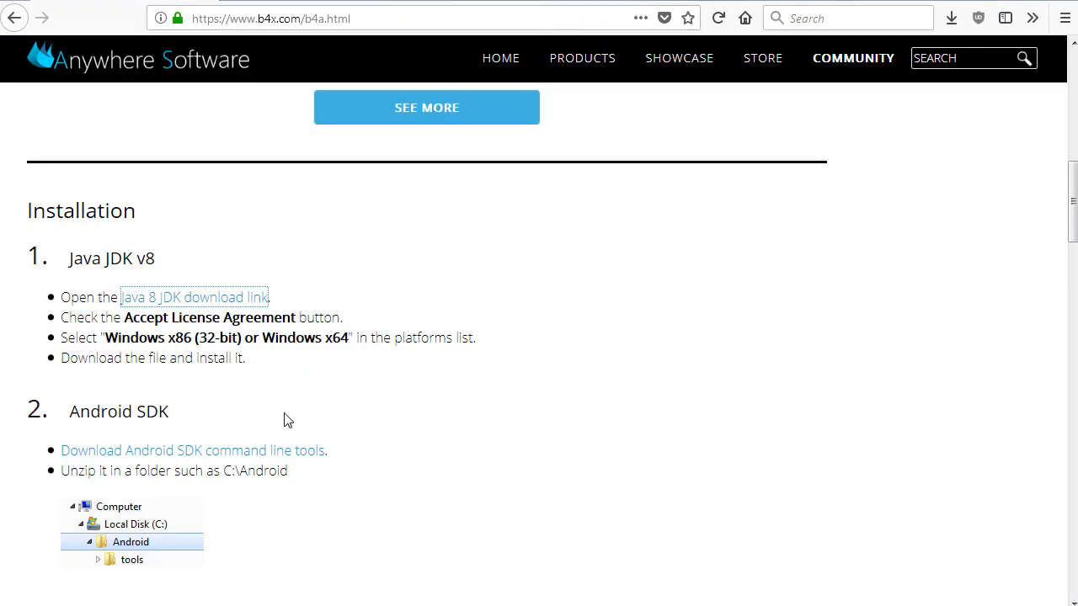
left_click(270, 452)
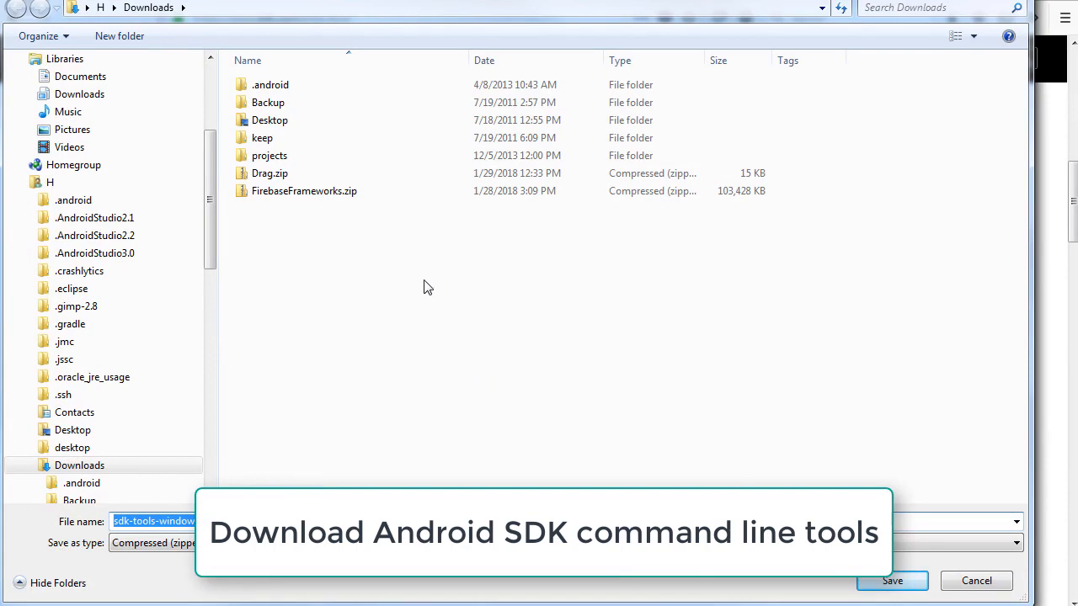
left_click(876, 589)
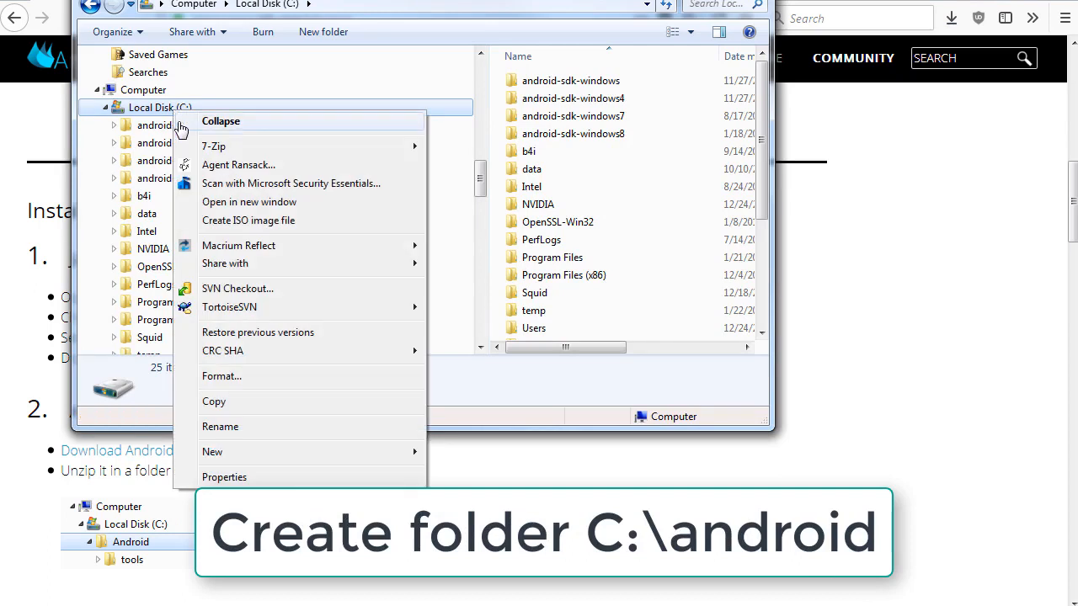
Step: In Windows Explorer, create a folder named android directly on Local Disk (C:)
mouse_move(229, 452)
left_click(497, 458)
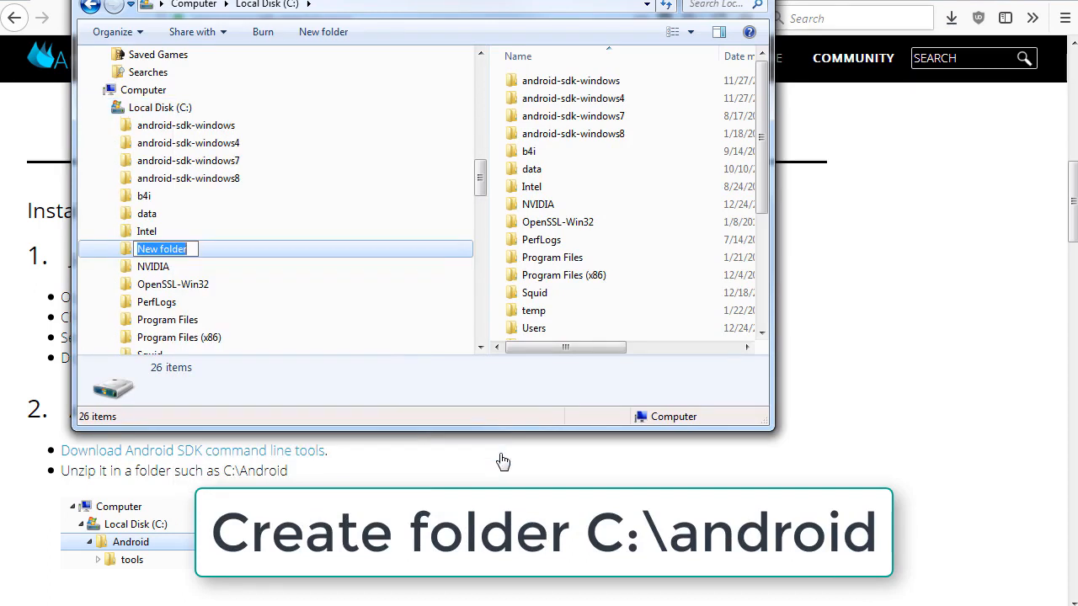
type("android")
key("Return")
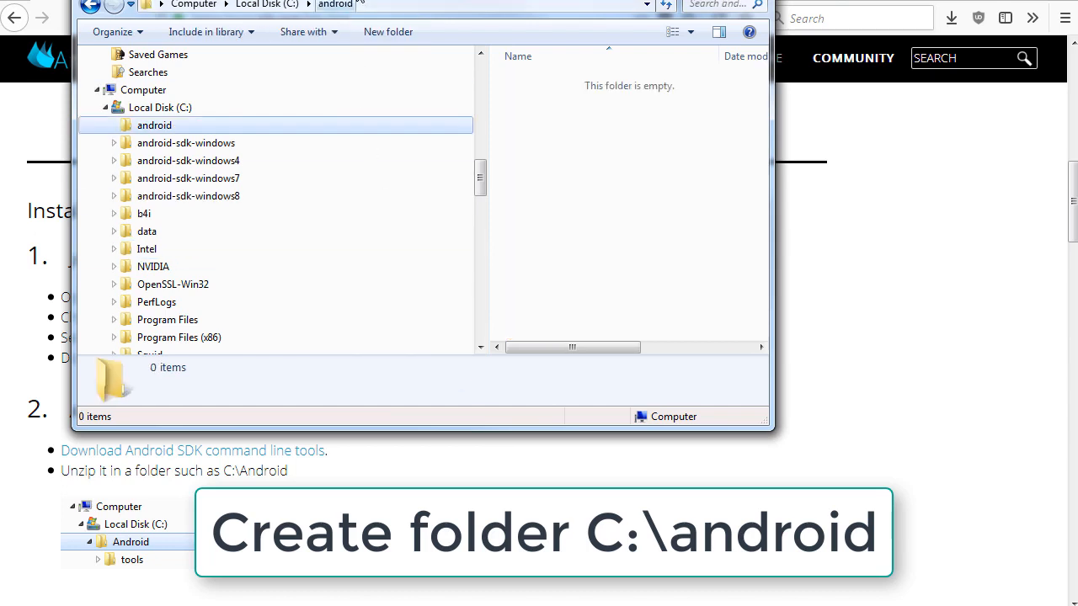
Step: Extract the tools folder from sdk-tools-windows-3859397.zip into C:\android and check the resulting folder structure
left_click_drag(482, 186, 460, 87)
left_click(183, 85)
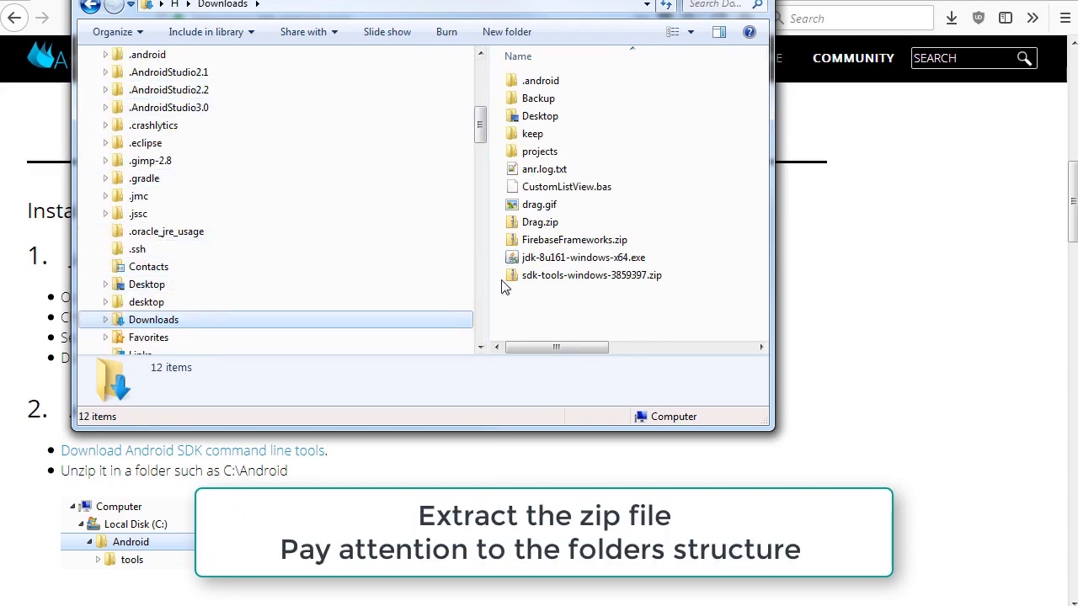
double_click(561, 282)
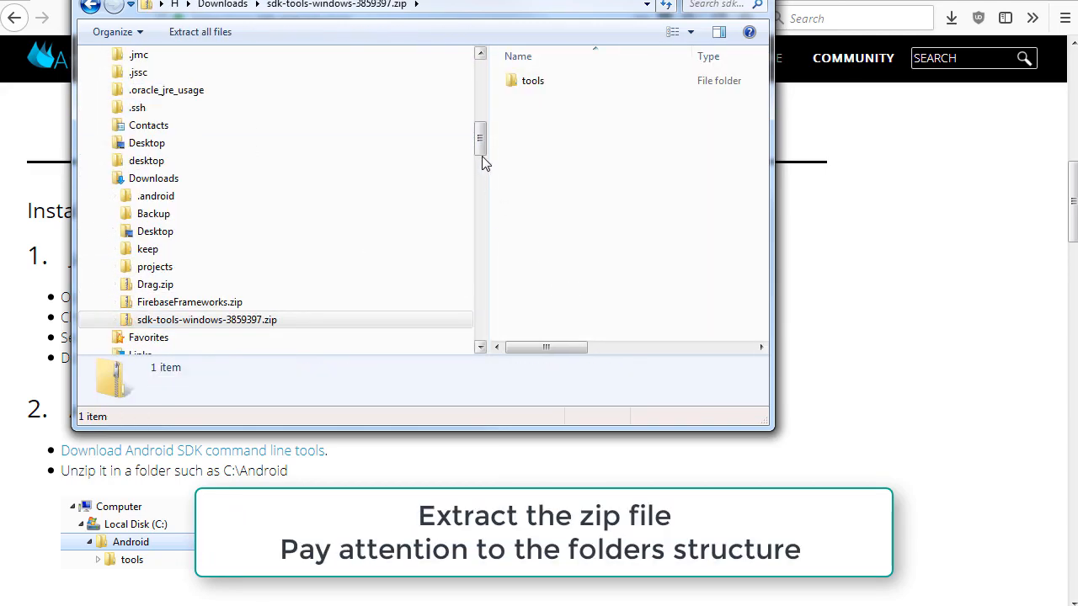
left_click_drag(481, 138, 483, 187)
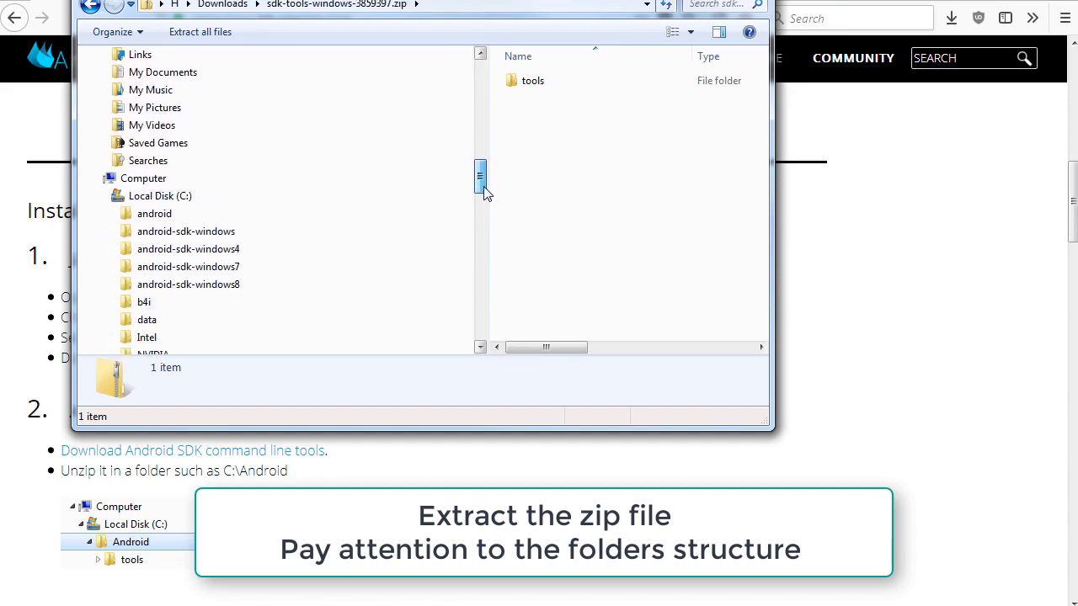
left_click_drag(532, 81, 205, 217)
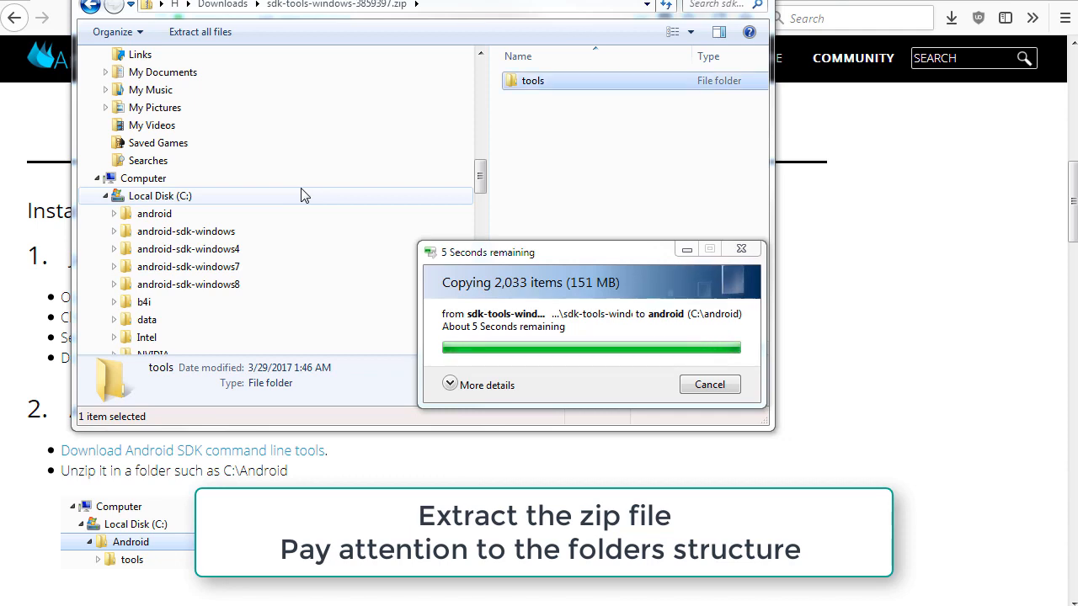
left_click(143, 216)
left_click(114, 215)
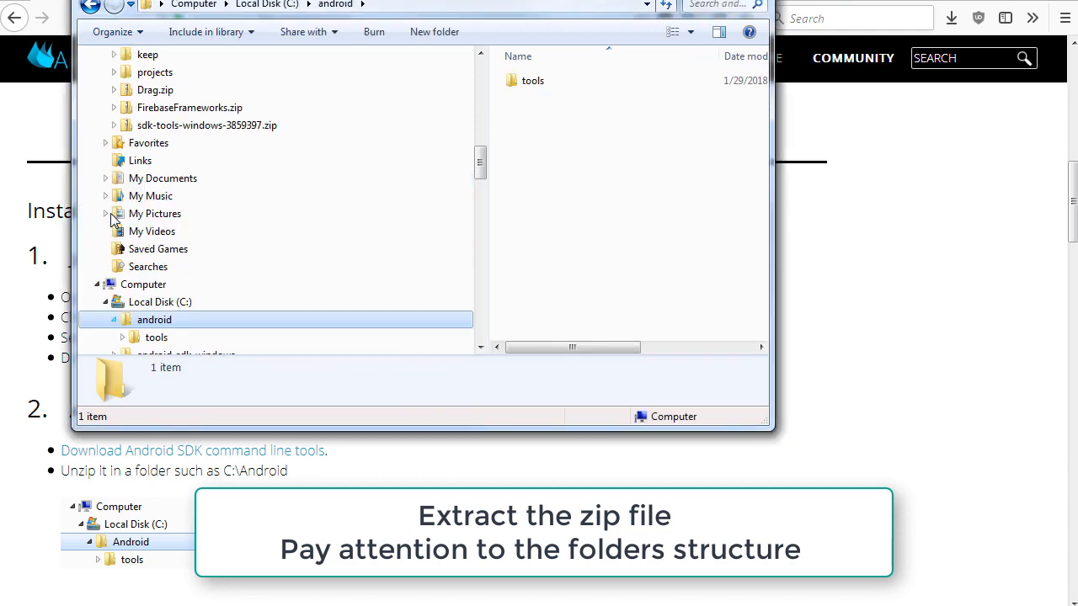
scroll(109, 259, "down", 4)
left_click(122, 143)
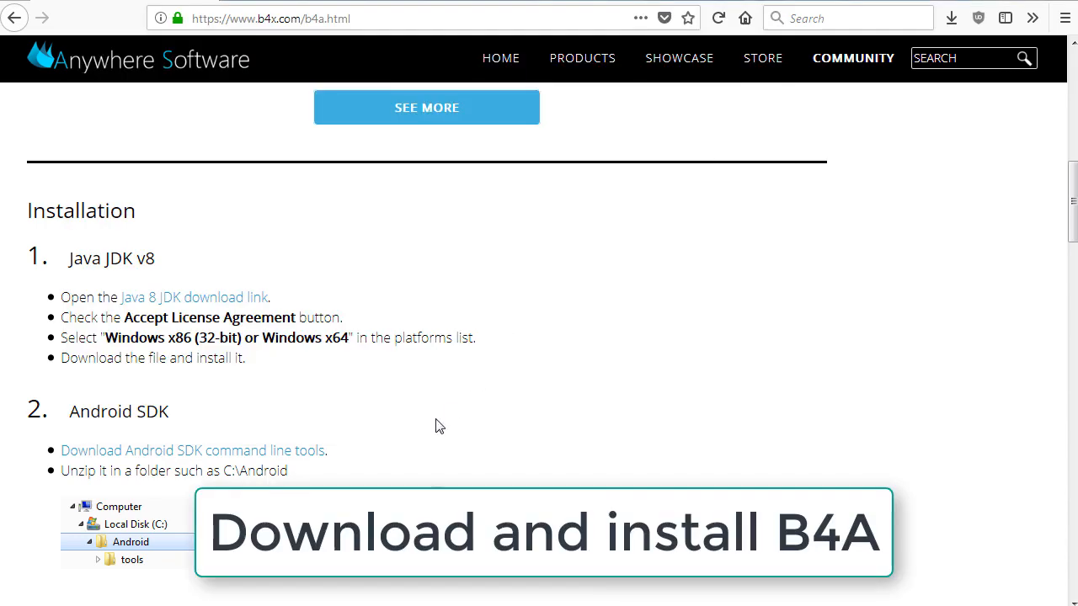
Step: Back on the B4A installation page in the browser, download the B4A trial version as b4a-trial.exe
scroll(429, 425, "down", 4)
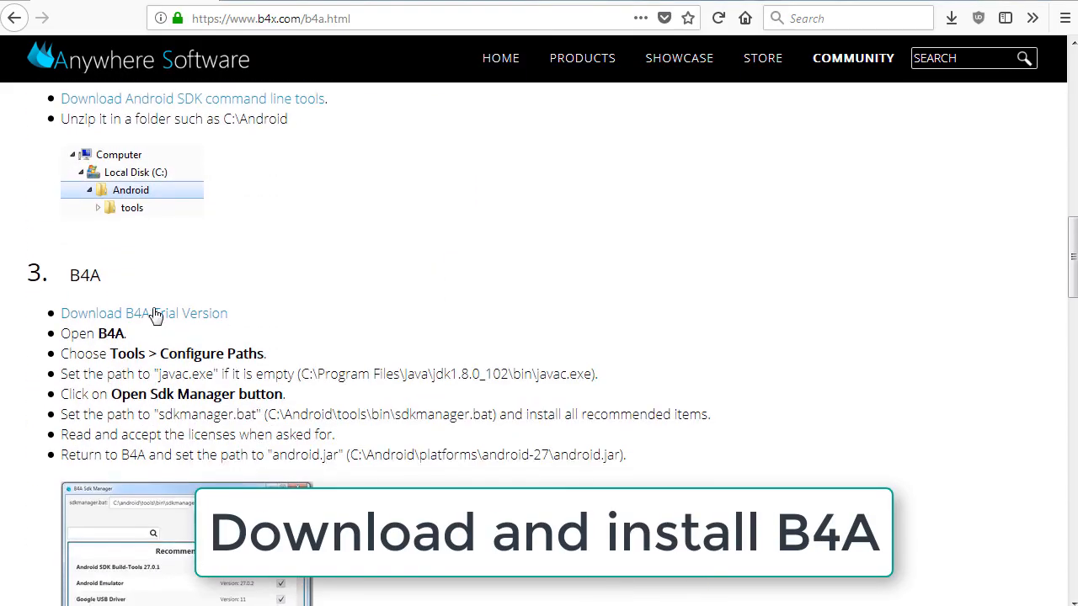
left_click(156, 315)
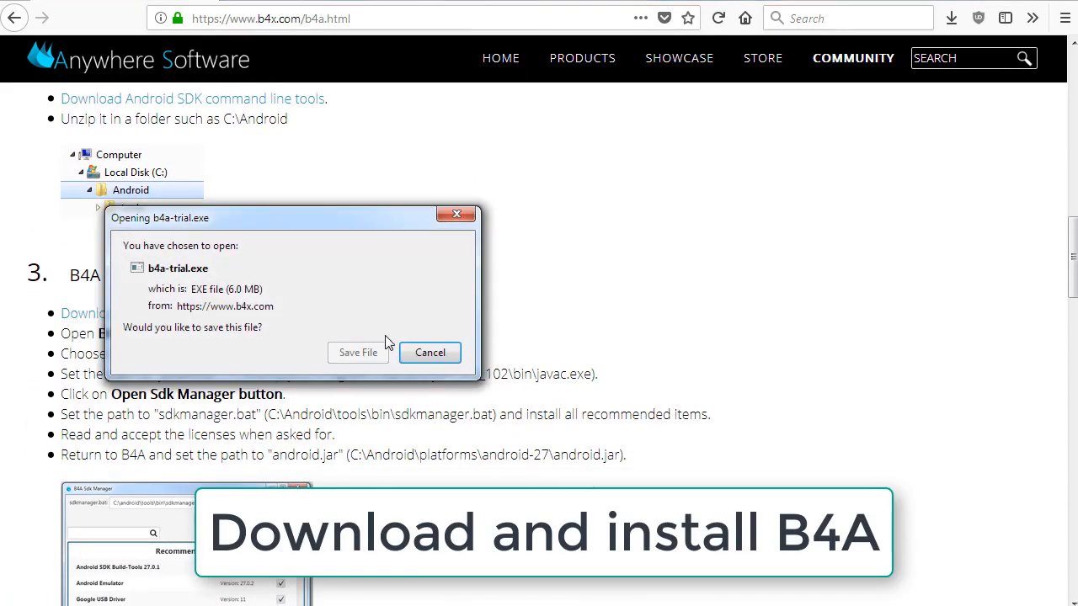
left_click(381, 350)
left_click(880, 585)
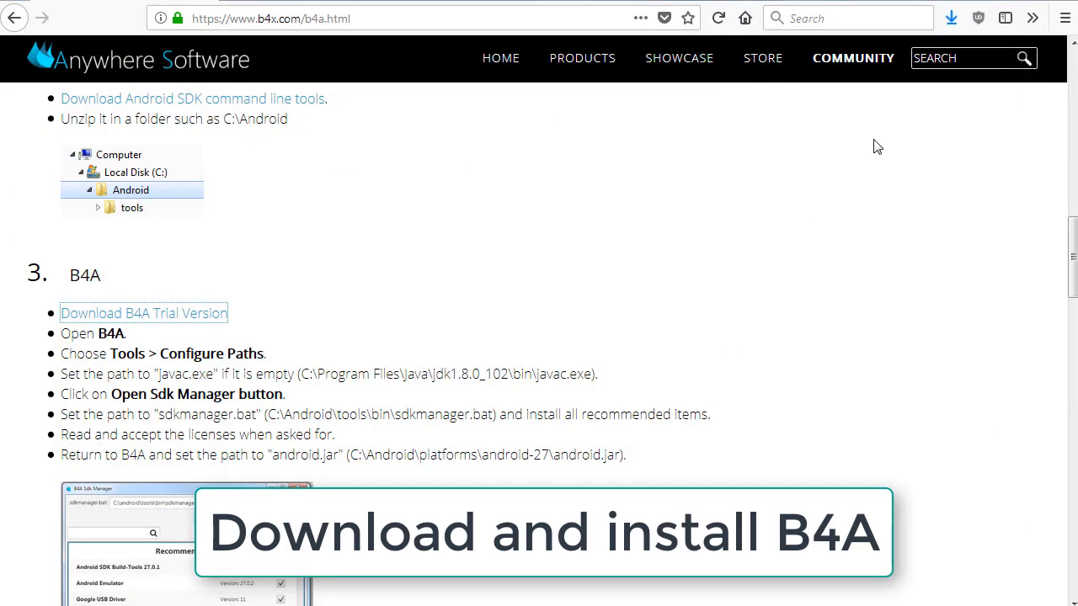
Step: Show the downloaded b4a-trial.exe in its containing folder and run the installer
left_click(951, 18)
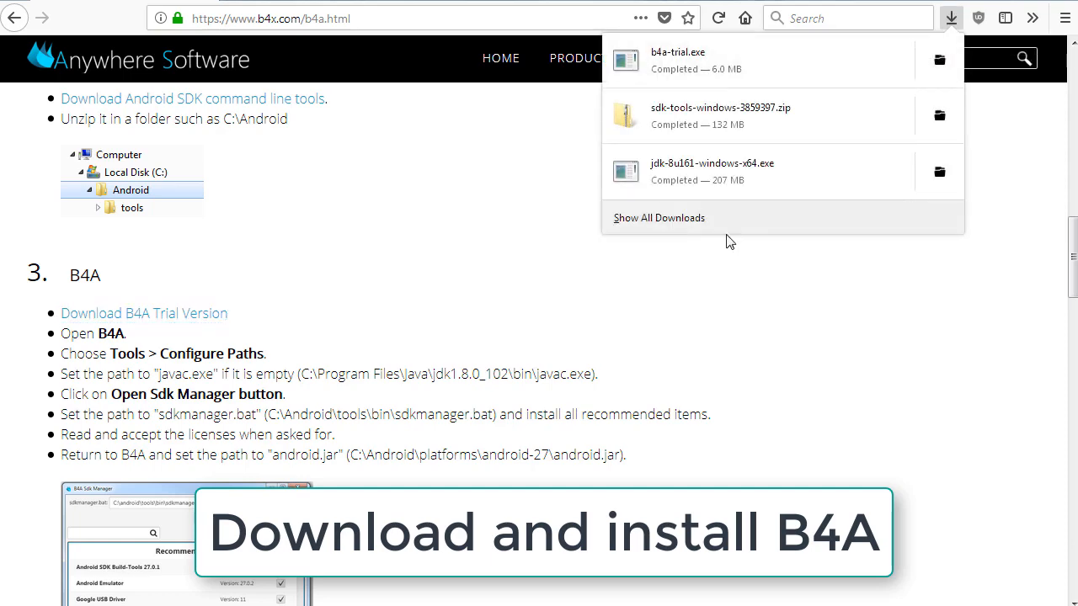
left_click(940, 59)
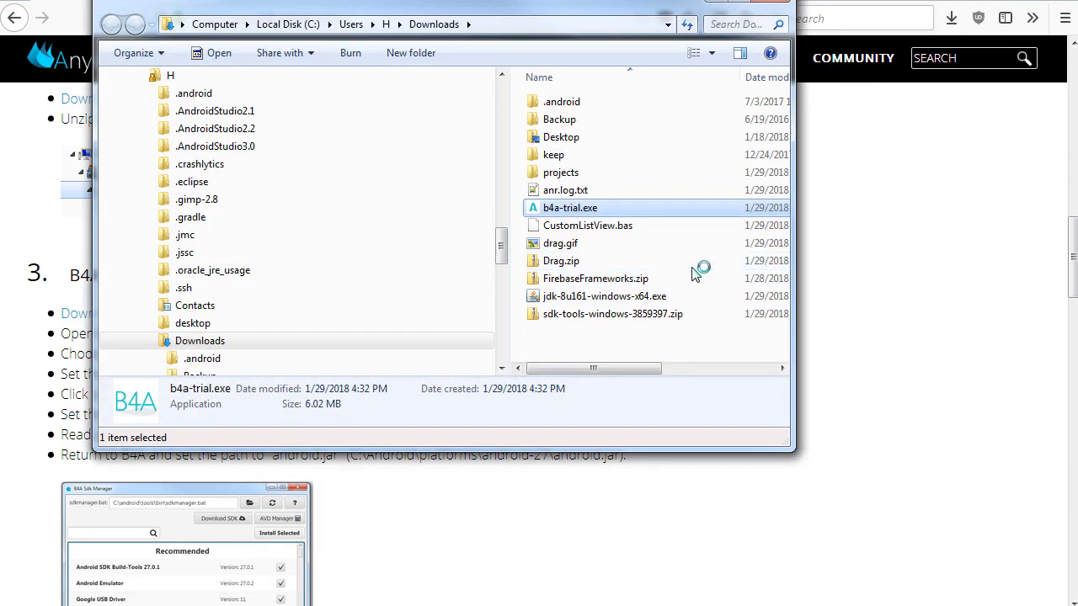
double_click(563, 209)
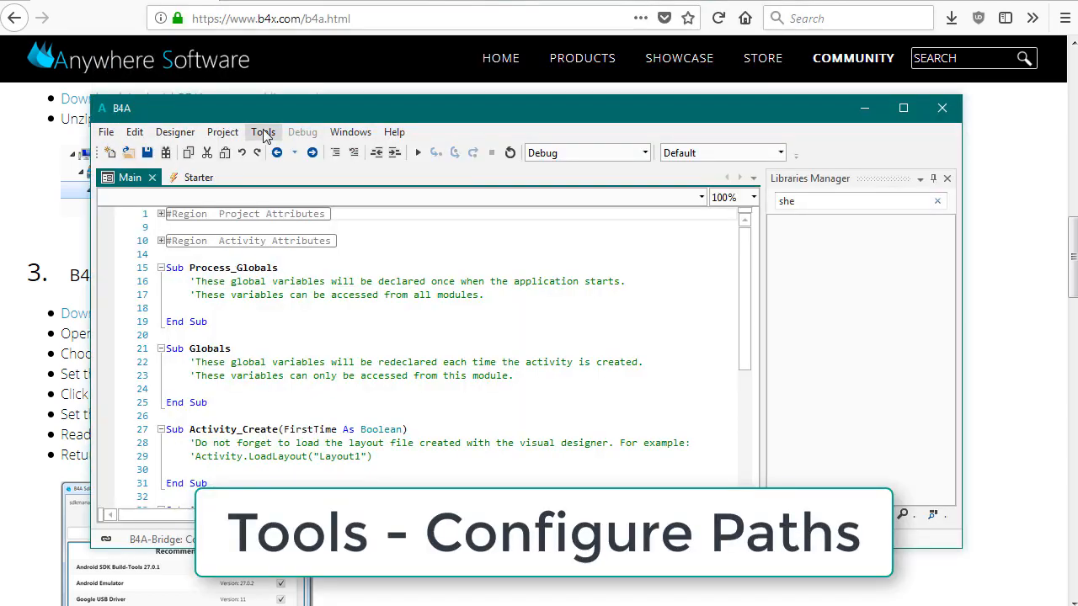
Step: In B4A's paths configuration, set the javac.exe path to C:\Program Files\Java\jdk1.8.0_151\bin\javac.exe
left_click(263, 133)
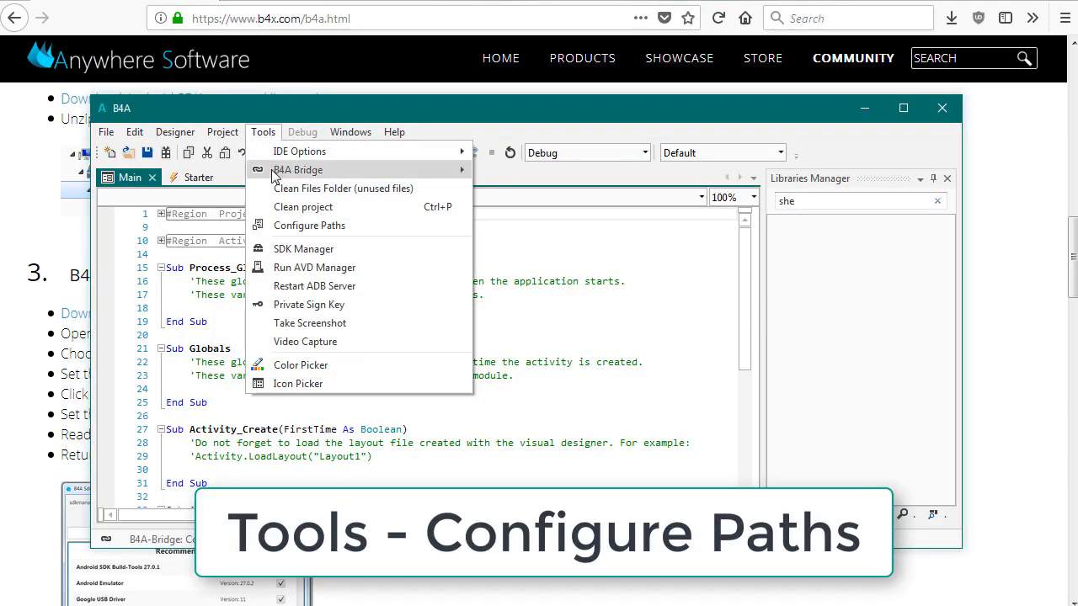
left_click(308, 224)
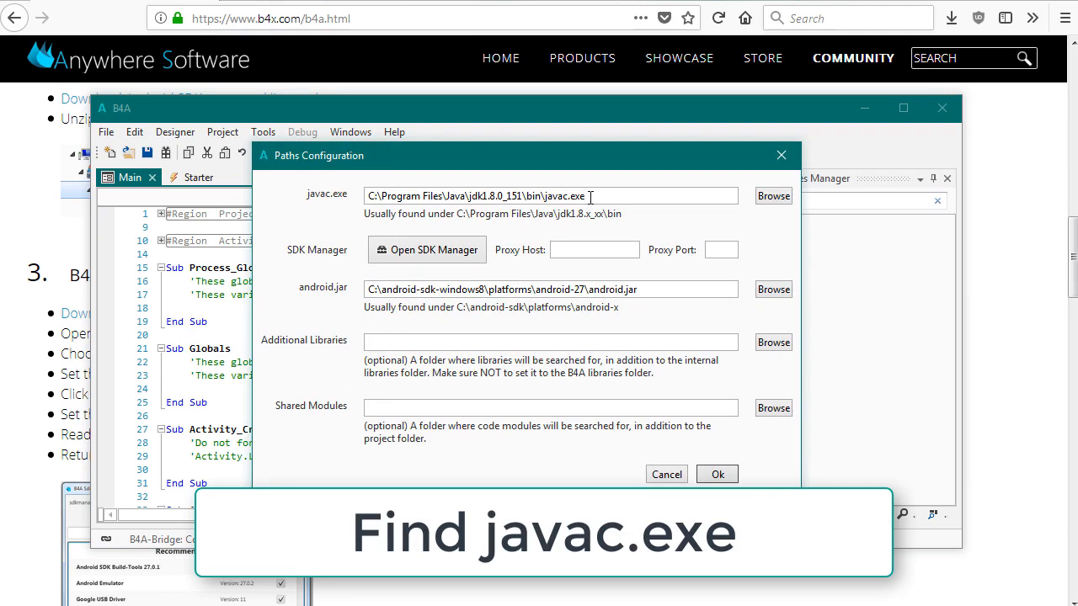
left_click(776, 202)
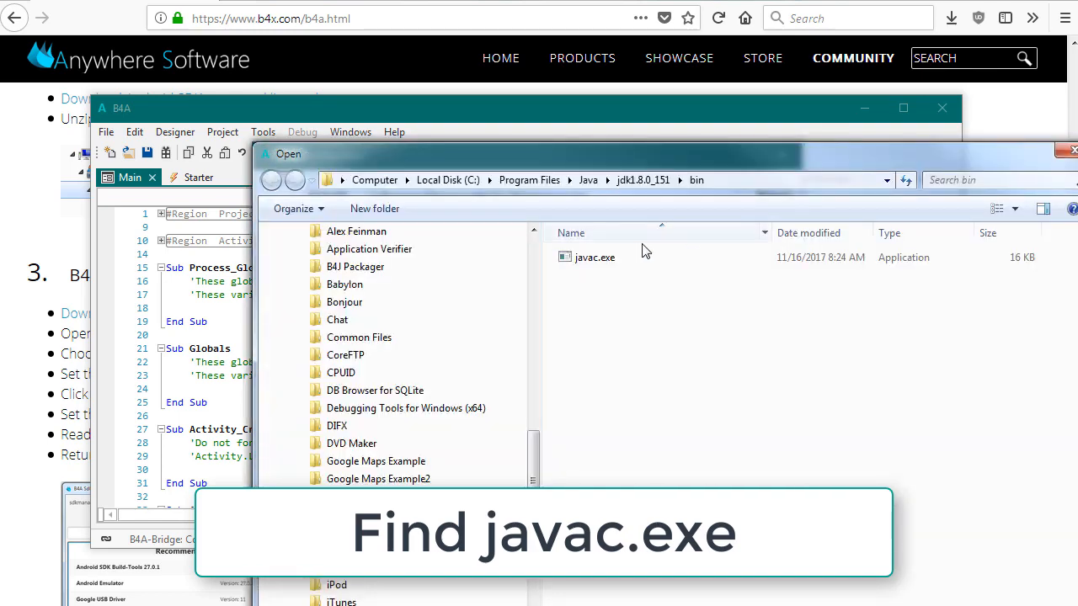
double_click(601, 261)
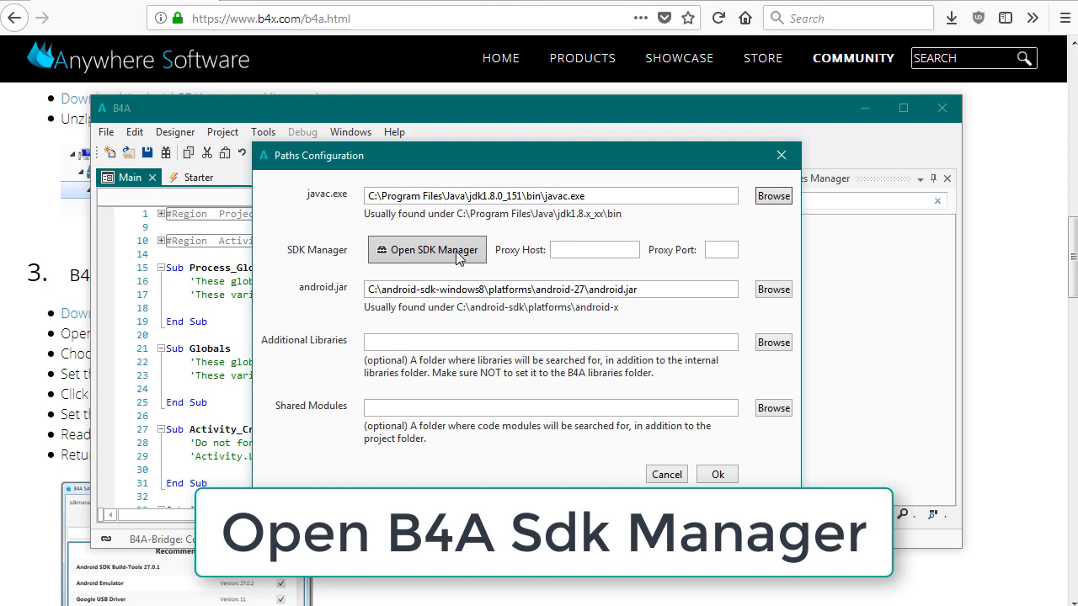
Step: In the B4A Sdk Manager, replace the sdkmanager.bat path with C:\android\tools\bin\sdkmanager.bat
left_click(427, 249)
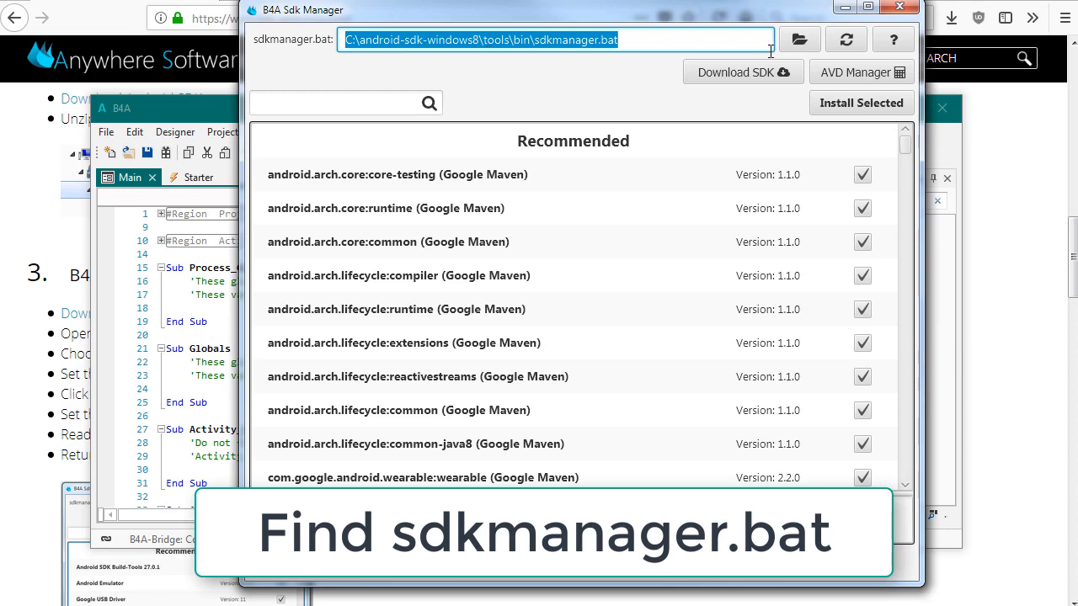
key("BackSpace")
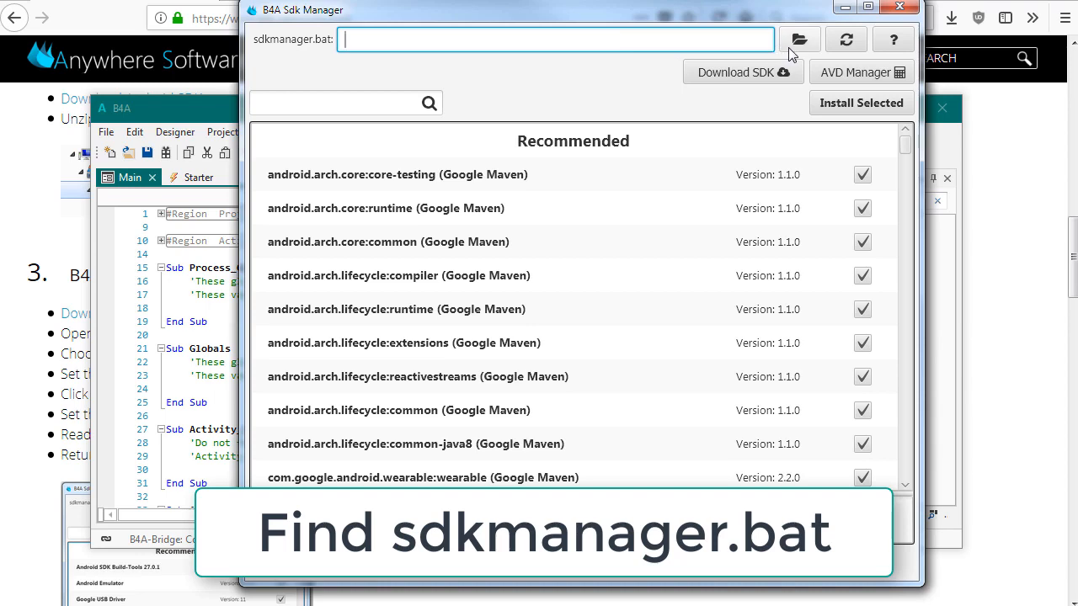
left_click(796, 42)
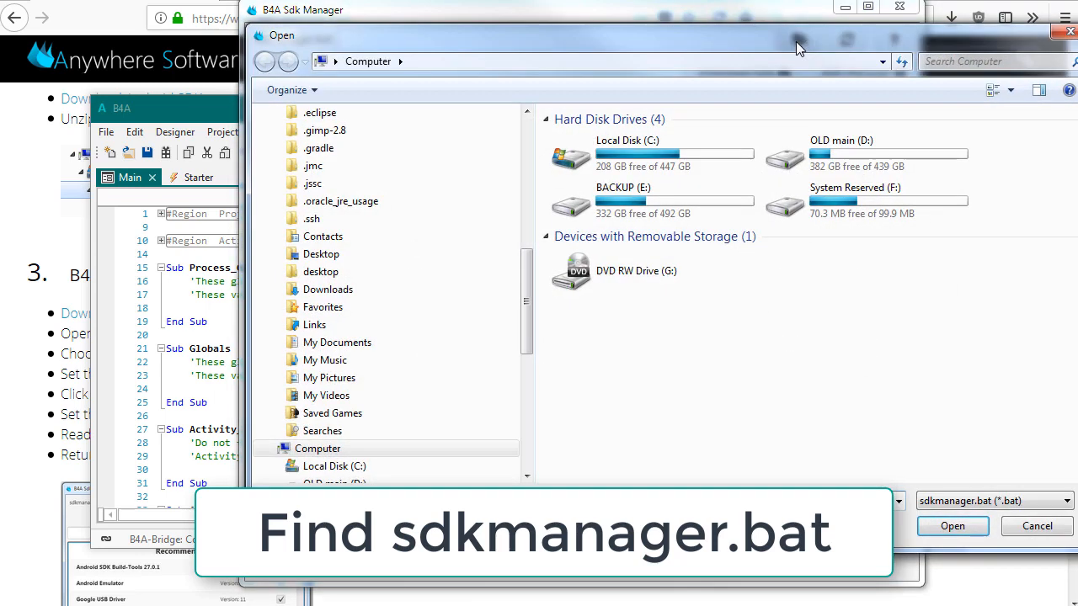
scroll(530, 249, "up", 3)
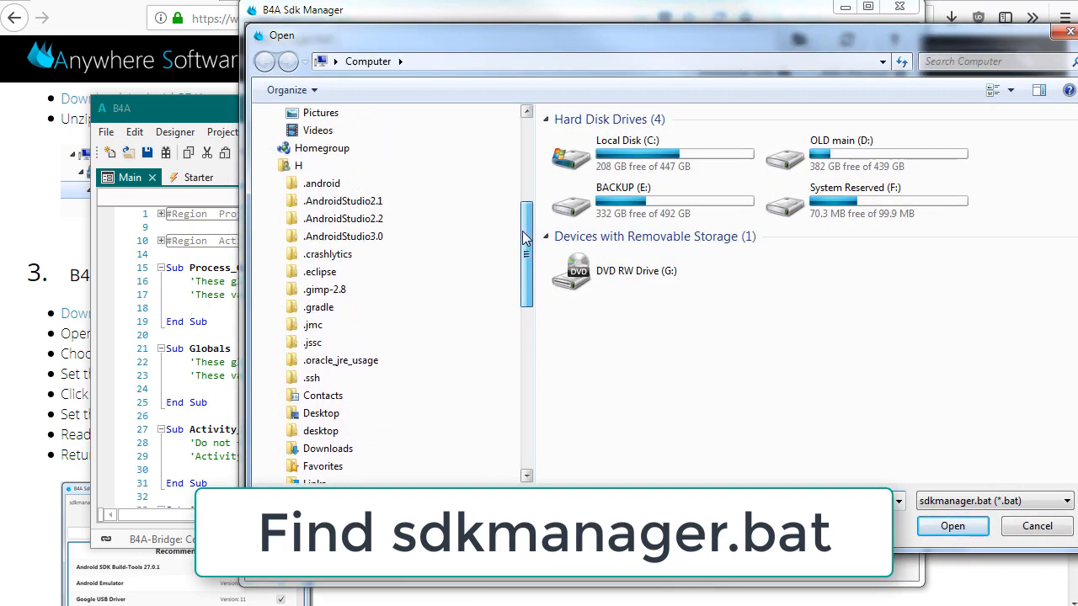
double_click(586, 143)
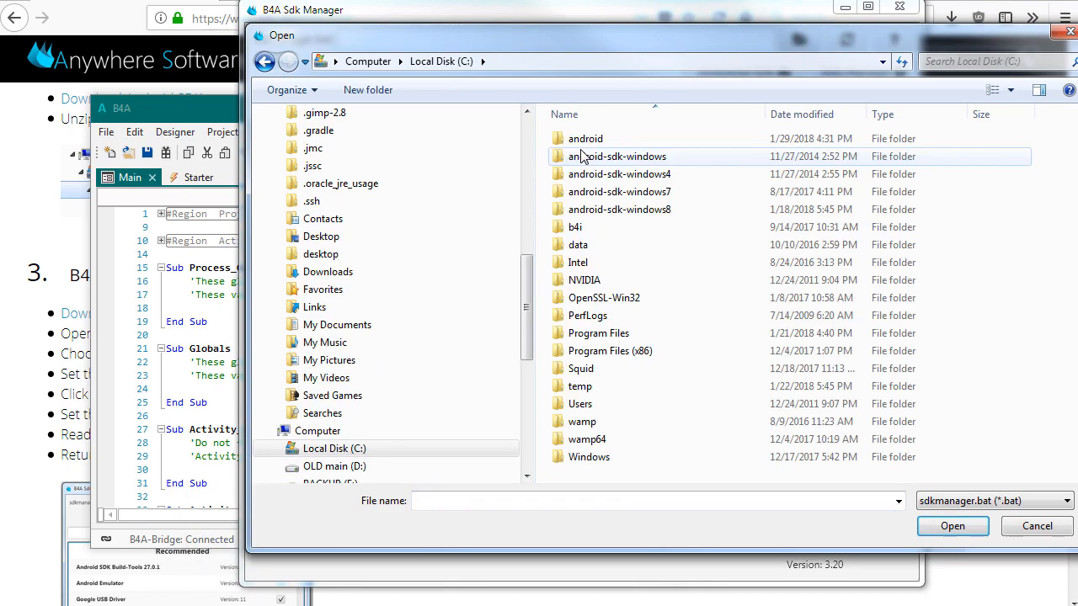
double_click(587, 140)
double_click(587, 139)
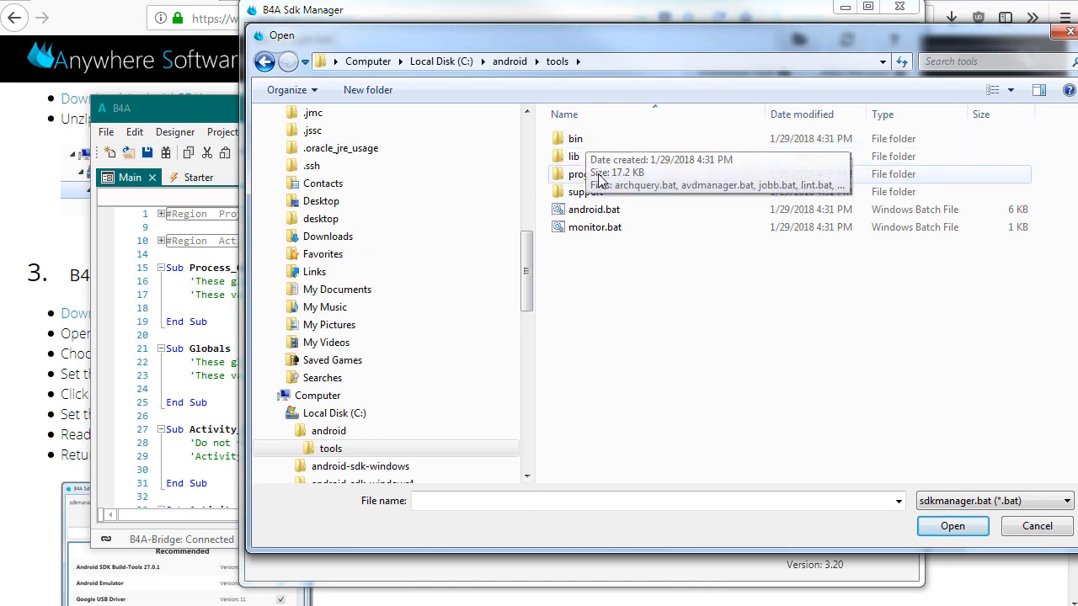
double_click(586, 142)
double_click(579, 230)
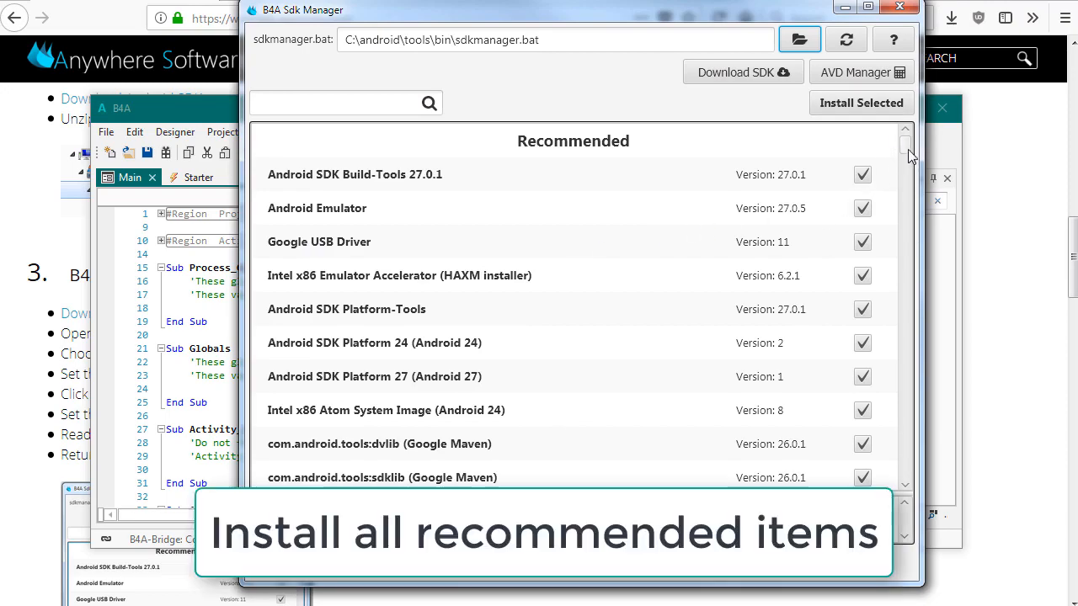
Step: Install all the recommended SDK components in the B4A Sdk Manager and accept the license agreements
mouse_move(905, 145)
left_mouse_down()
mouse_move(904, 330)
mouse_move(895, 132)
left_mouse_up()
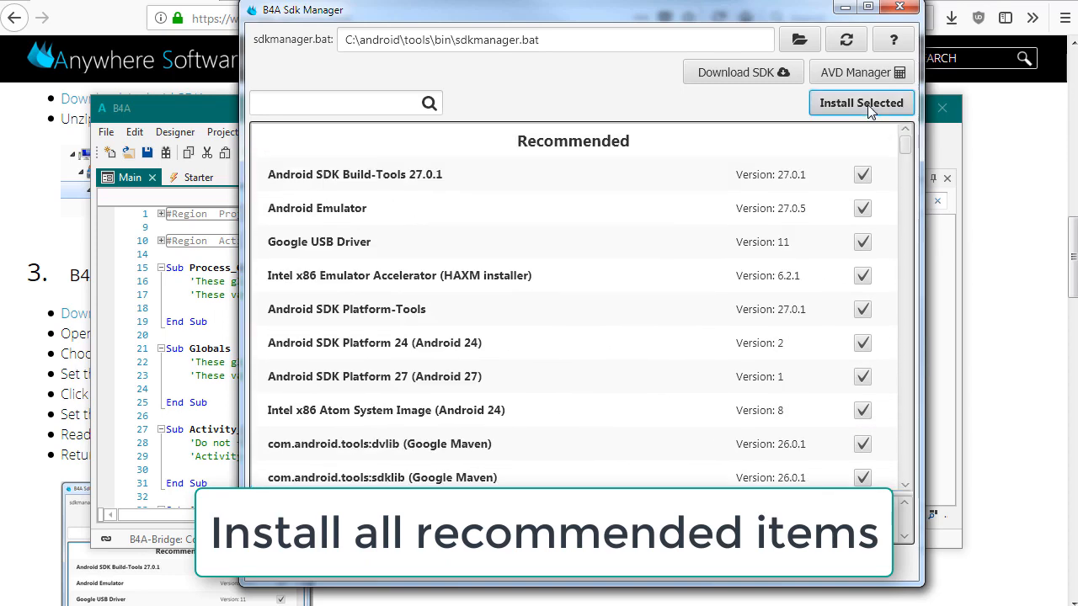
left_click(868, 106)
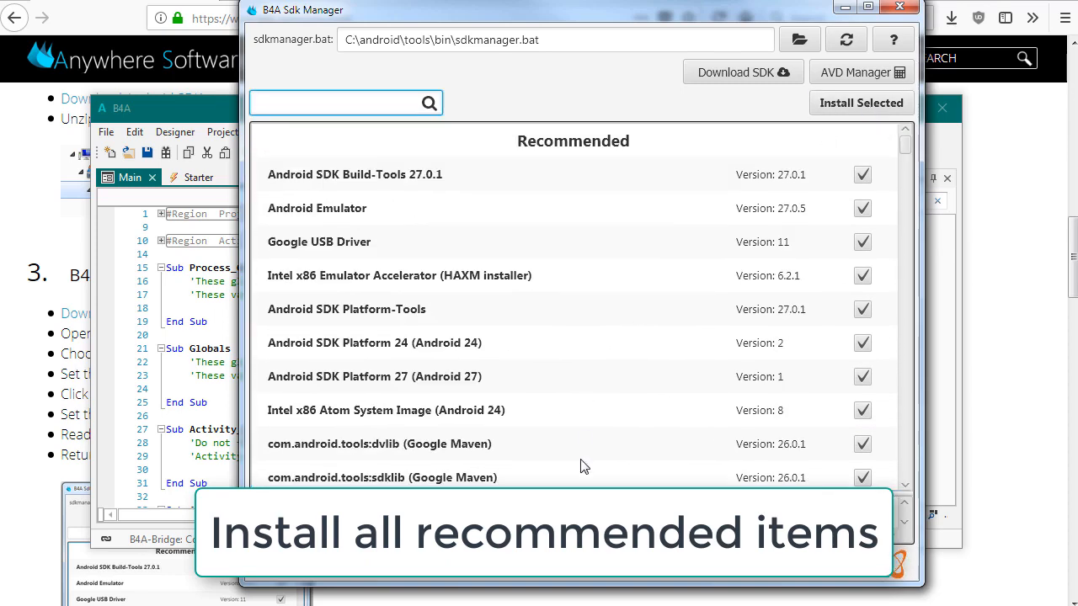
left_click_drag(578, 487, 581, 330)
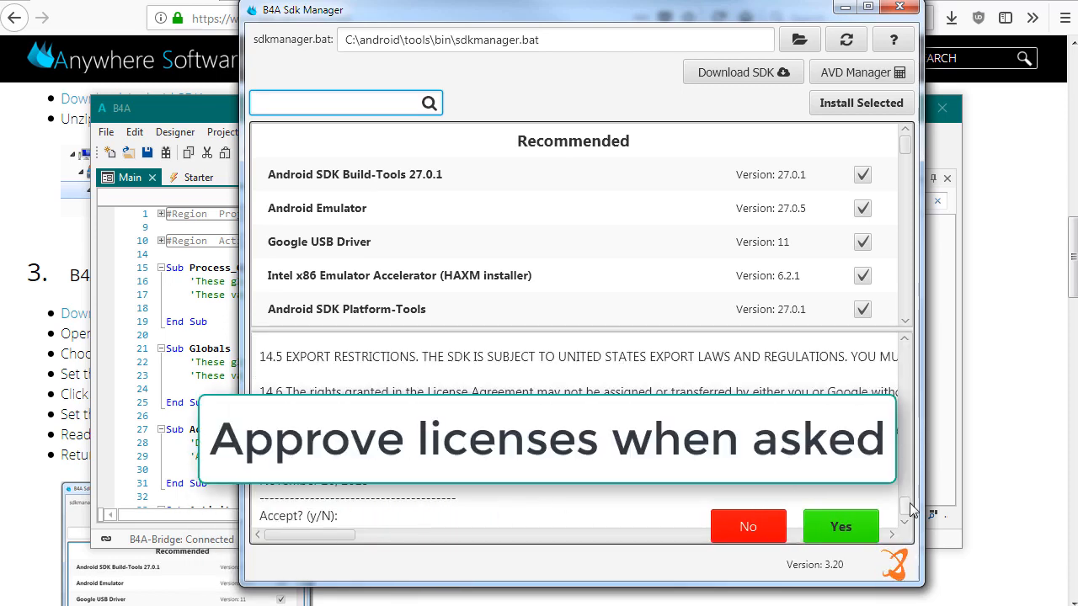
mouse_move(905, 508)
left_mouse_down()
mouse_move(907, 455)
mouse_move(907, 515)
left_mouse_up()
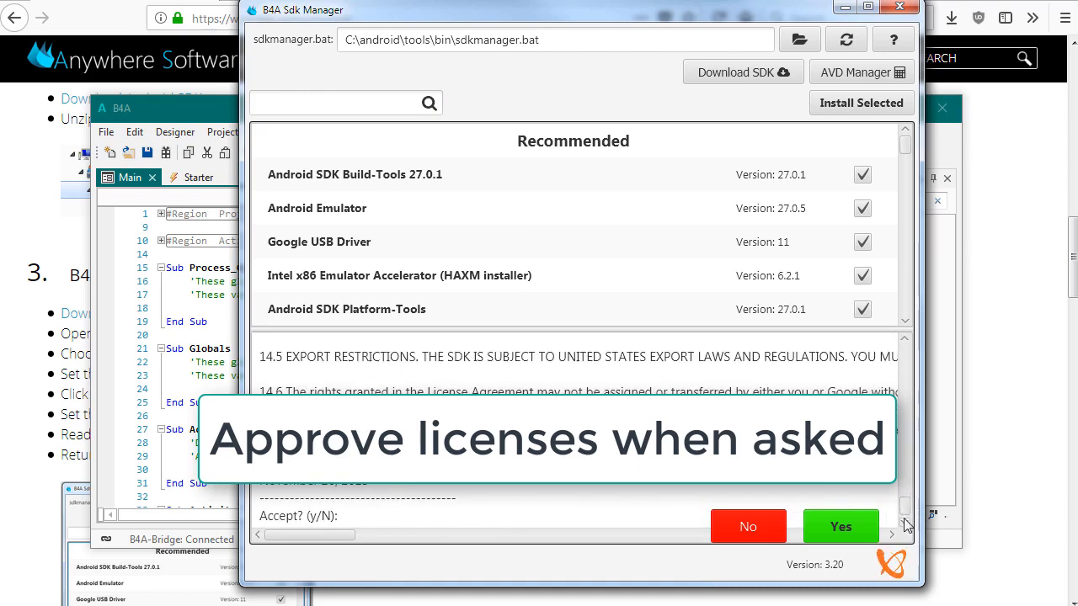
left_click(853, 528)
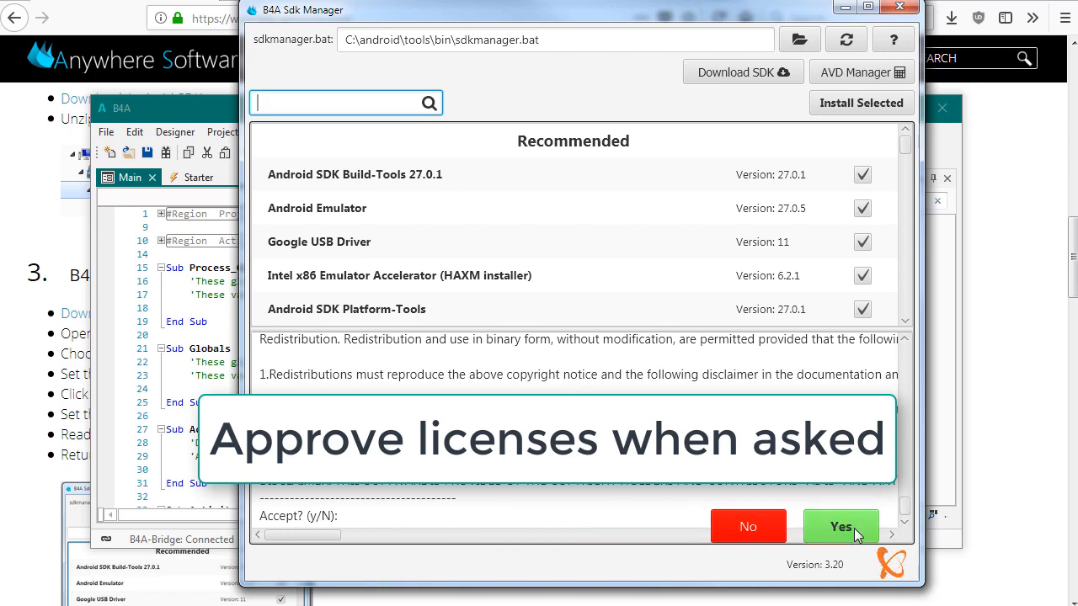
left_click(854, 528)
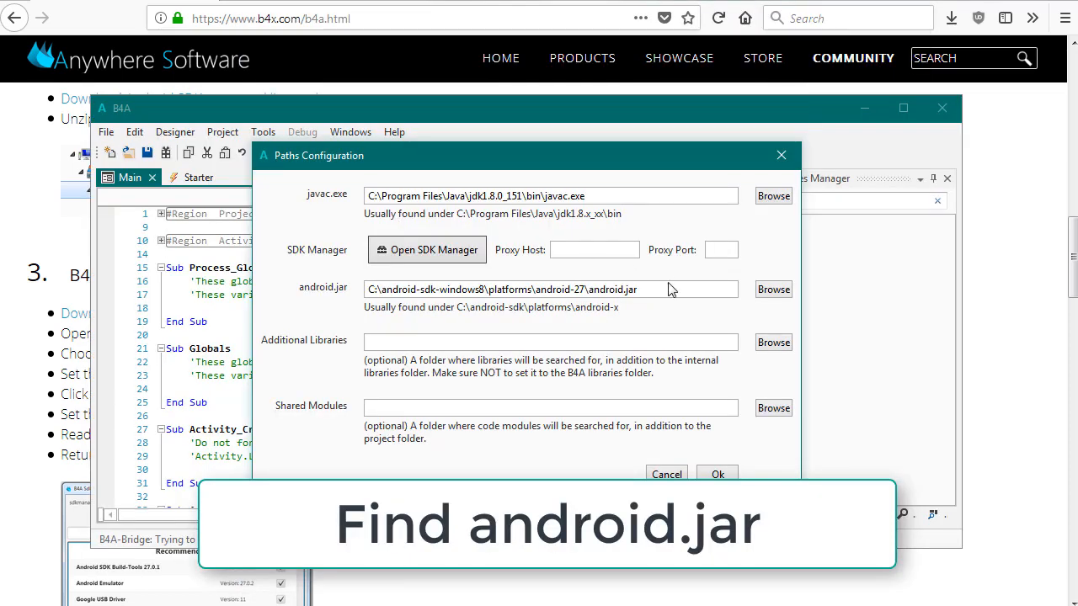
Step: In the paths configuration, replace the android.jar path with C:\android\platforms\android-27\android.jar and confirm the configuration
left_click_drag(638, 289, 235, 284)
key("BackSpace")
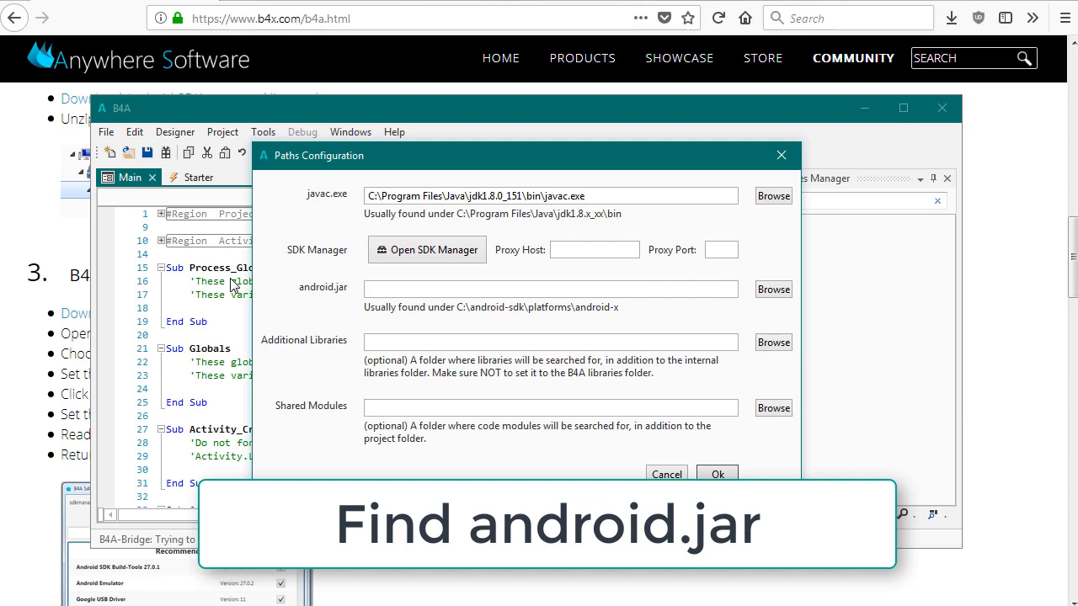
left_click(783, 294)
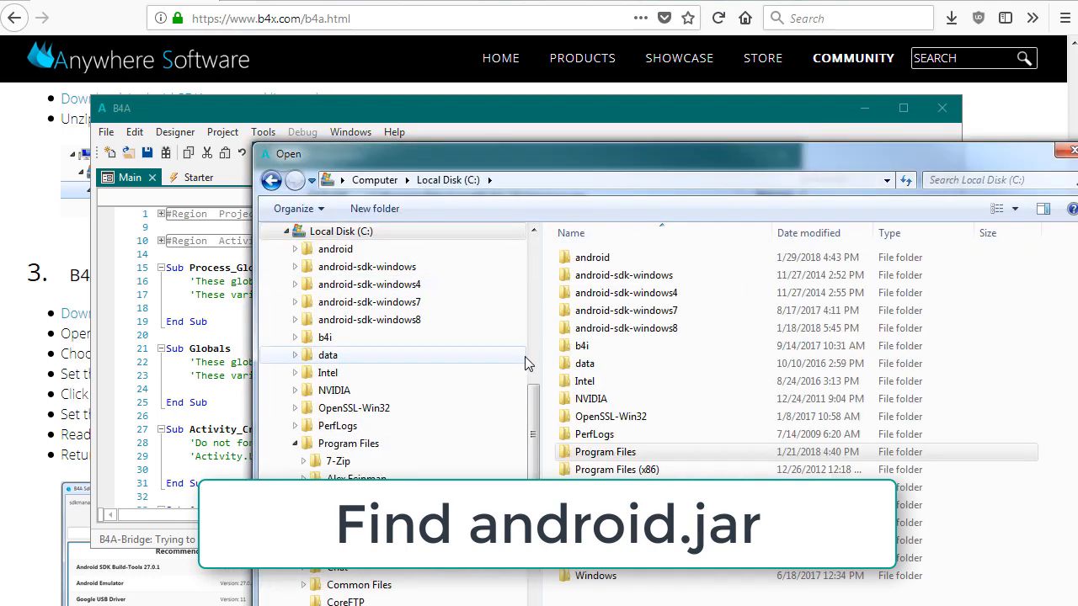
double_click(589, 258)
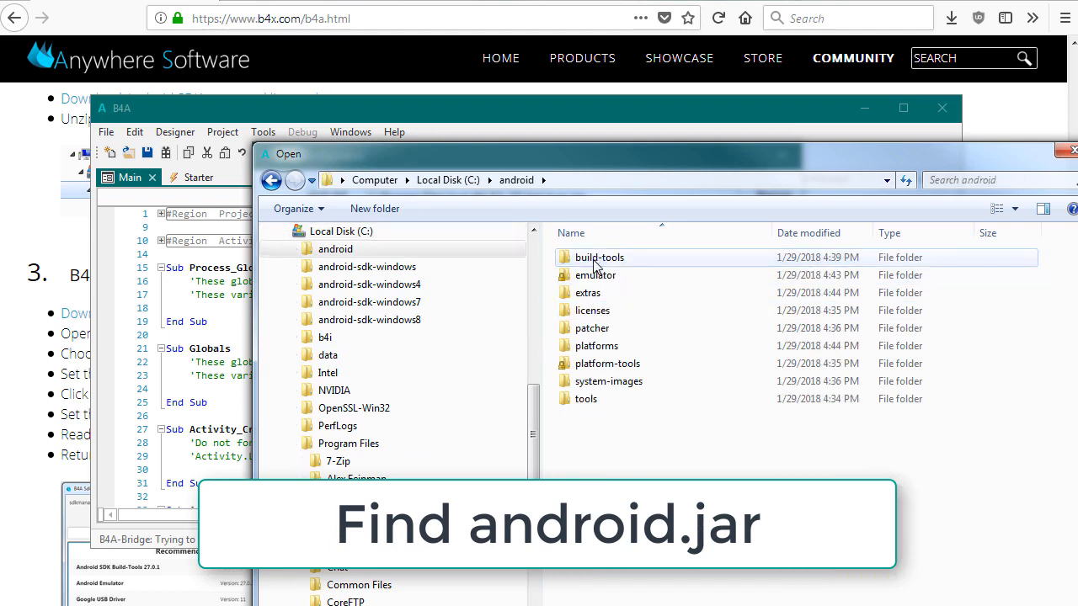
double_click(592, 345)
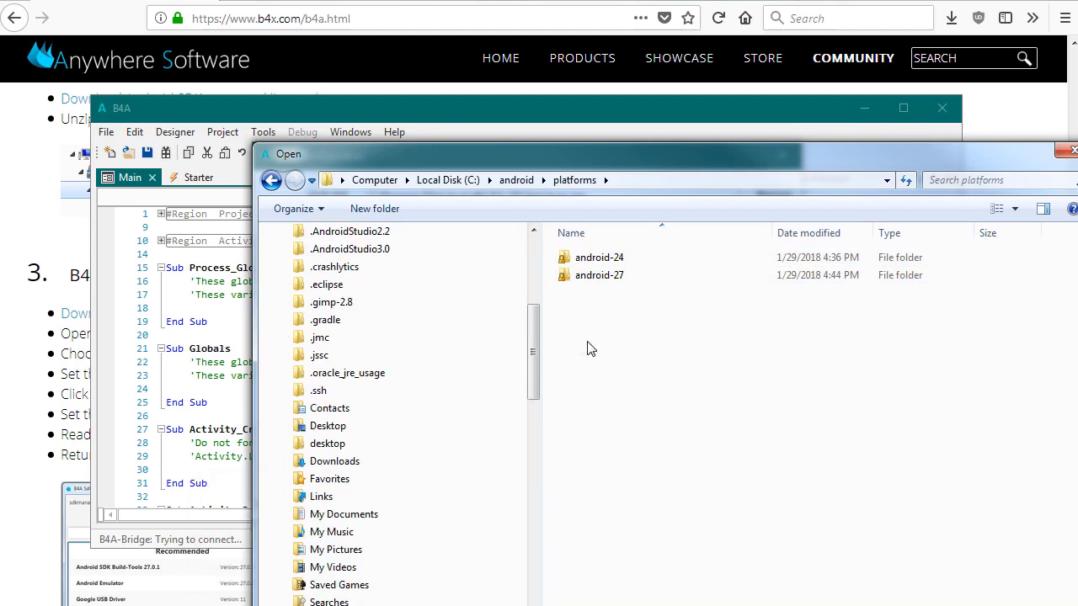
double_click(589, 277)
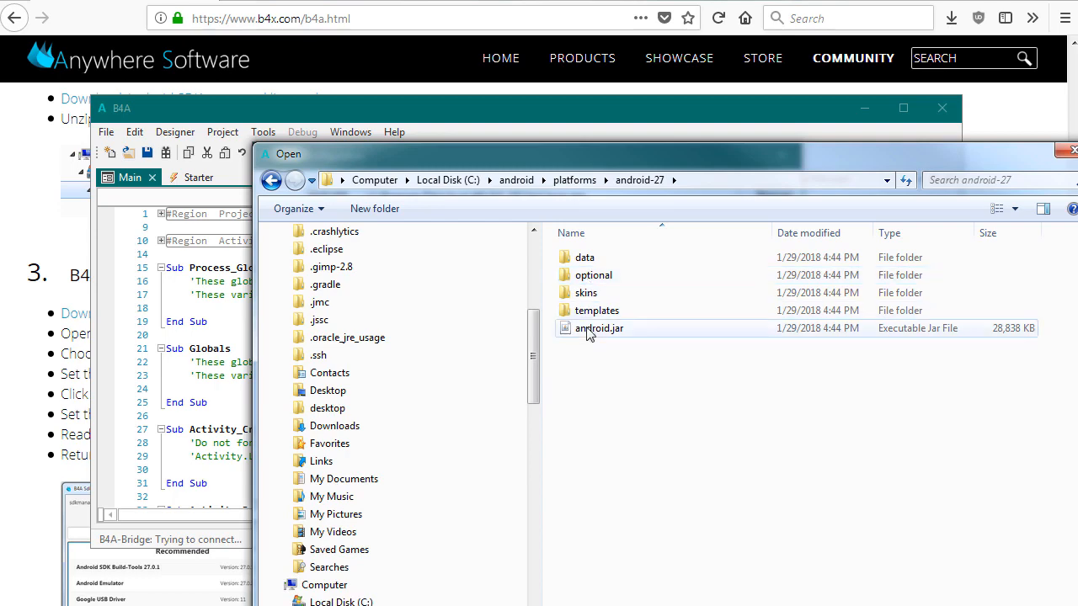
double_click(593, 328)
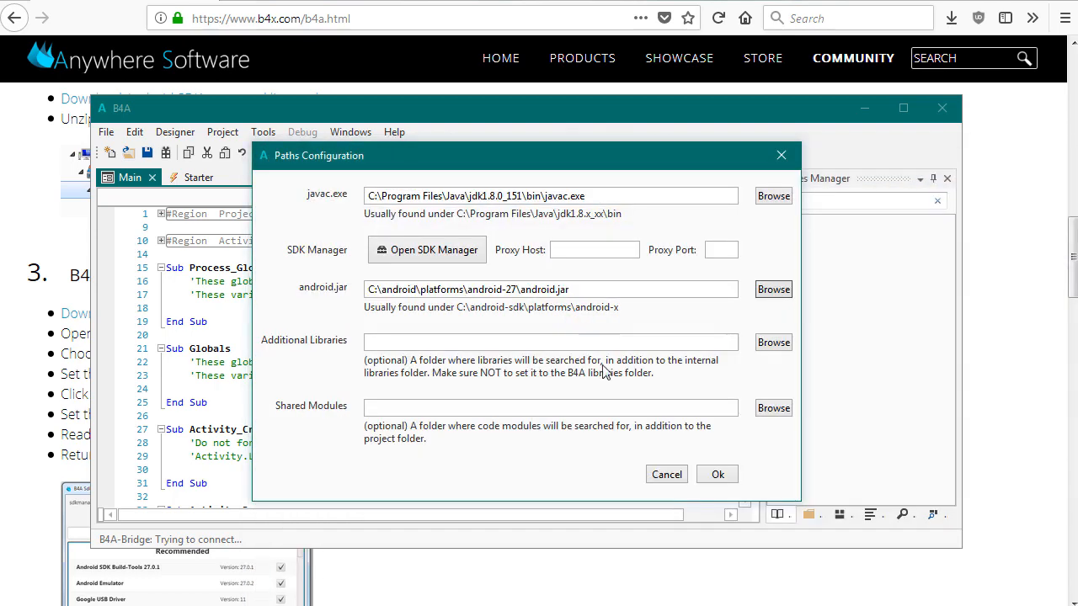
left_click(717, 475)
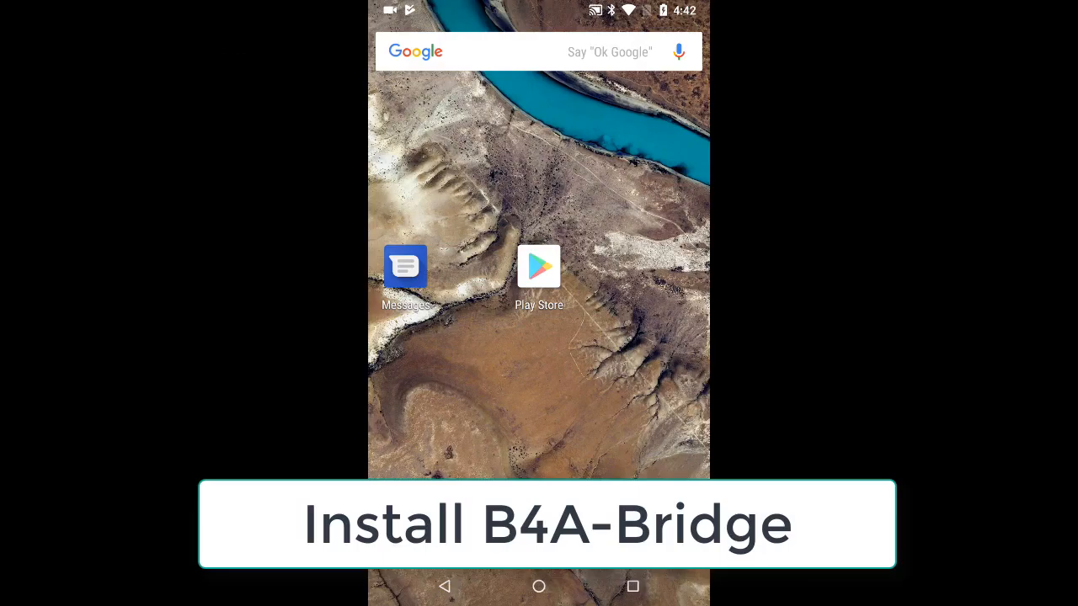
Step: On the Android device, search the Play Store for b4a and install the B4A-Bridge app
left_click(539, 268)
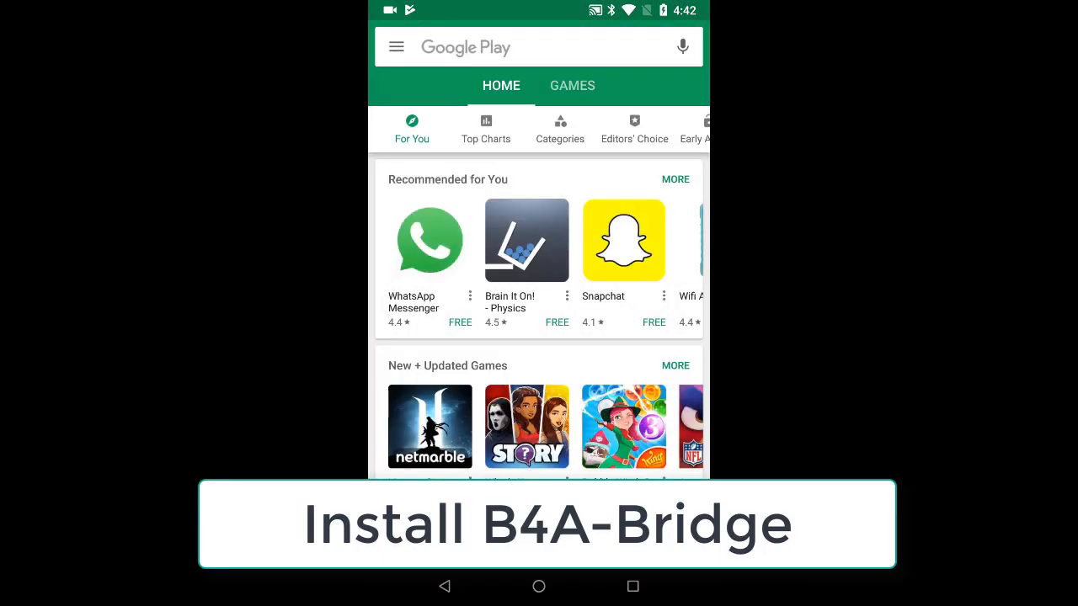
left_click(539, 47)
type("b")
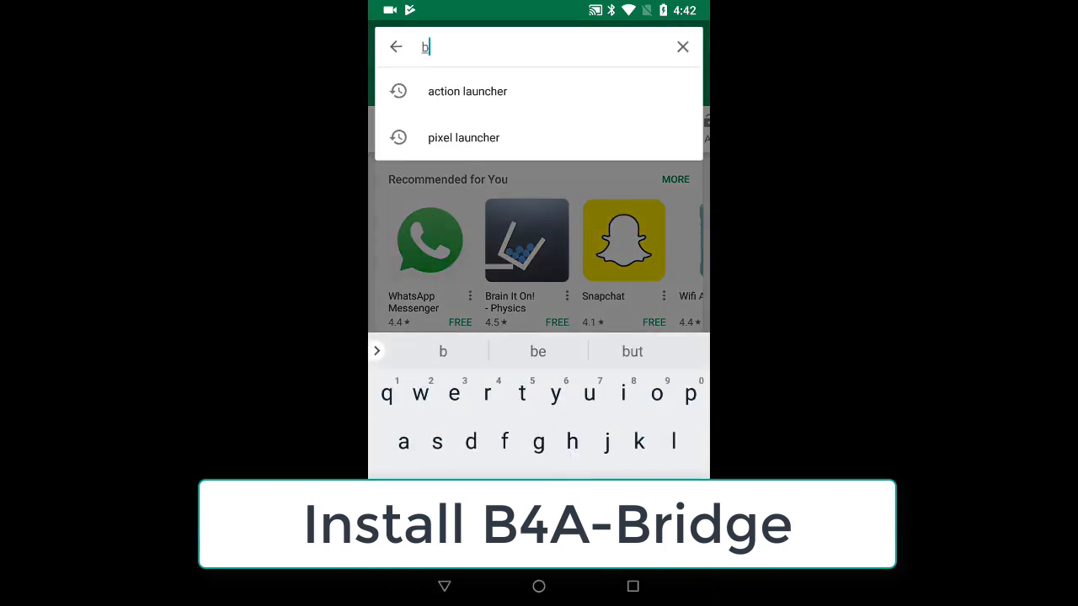
left_click(391, 538)
type("4")
left_click(395, 539)
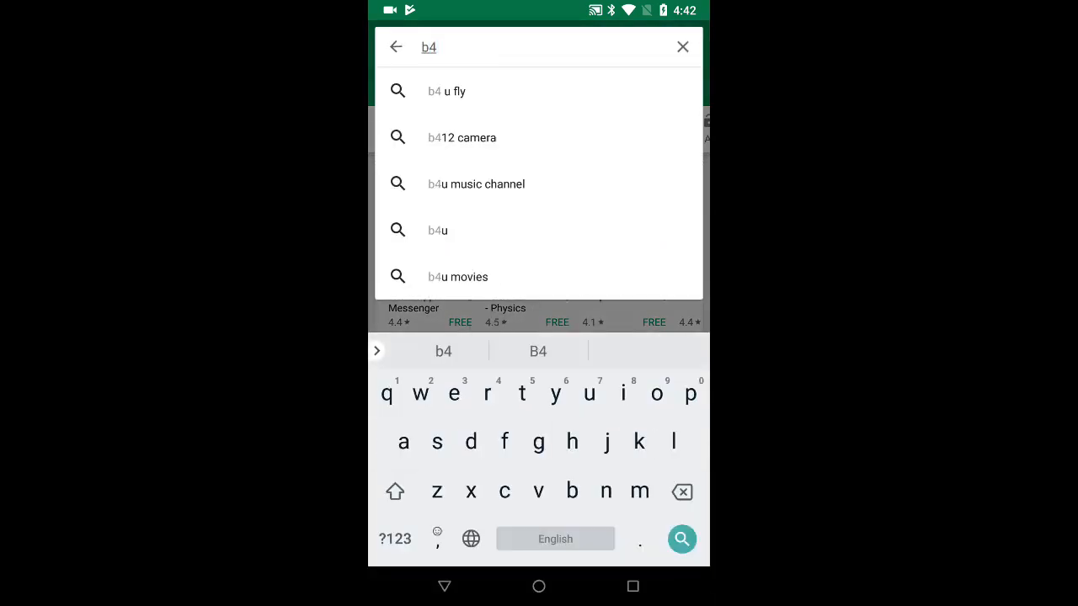
type("a")
left_click(457, 91)
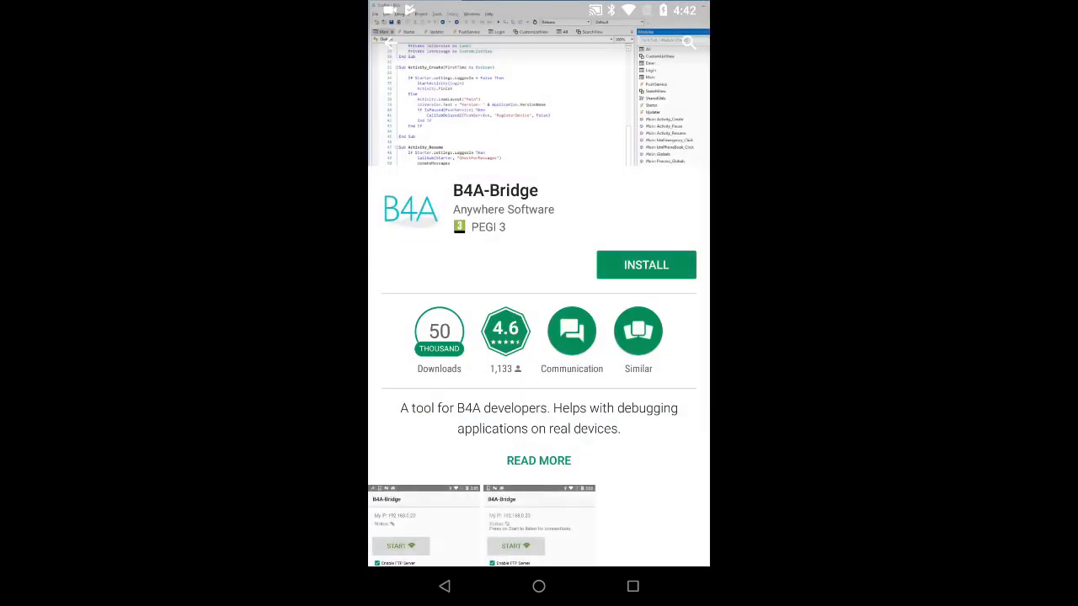
left_click(646, 265)
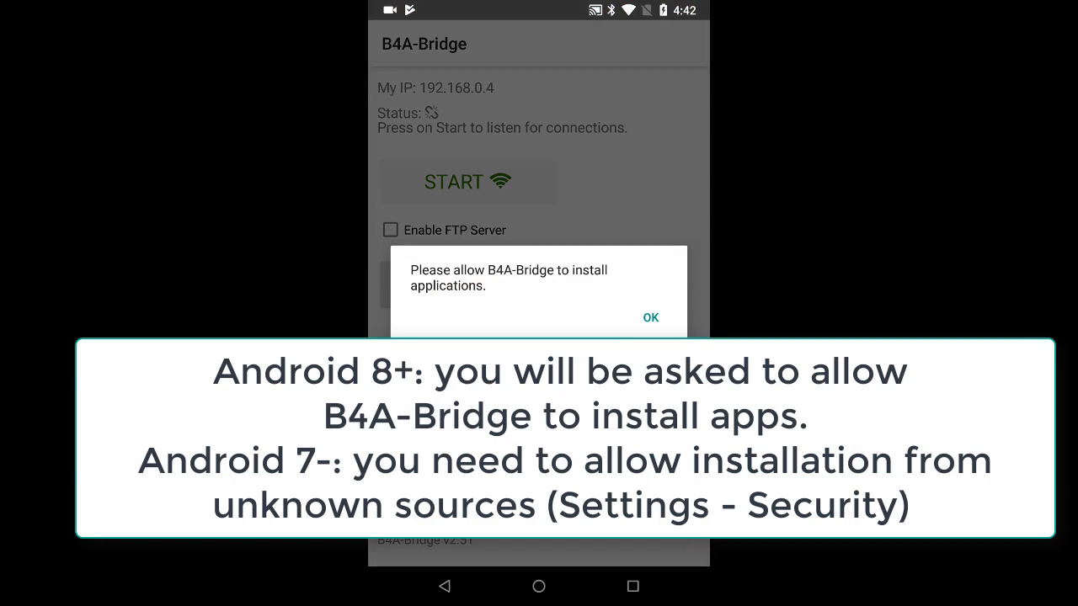
Step: Allow B4A-Bridge to install unknown apps on the device and enable its FTP server
left_click(650, 317)
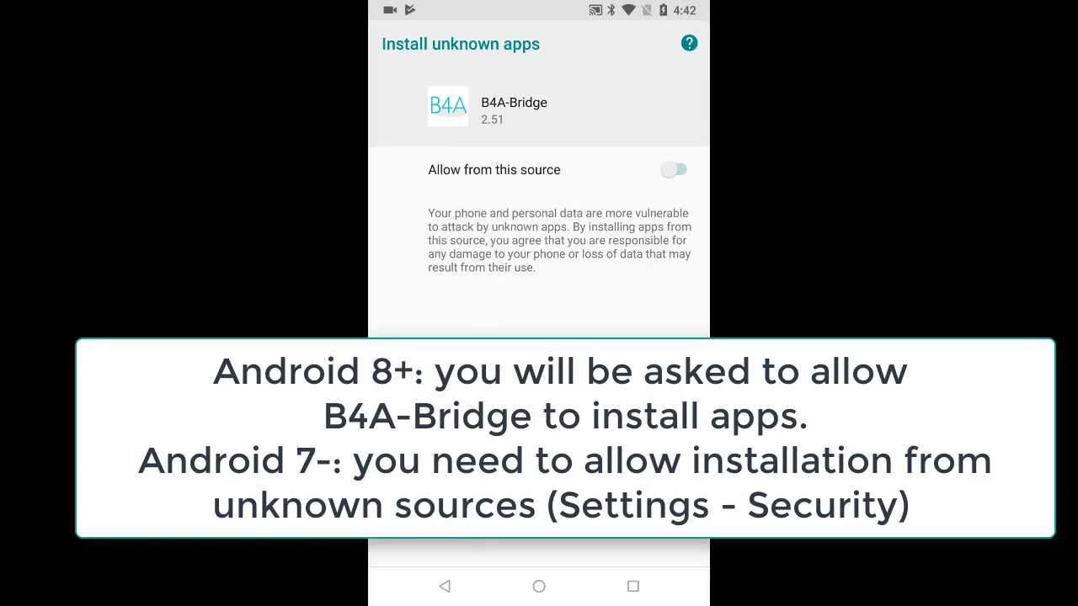
left_click(676, 169)
left_click(444, 586)
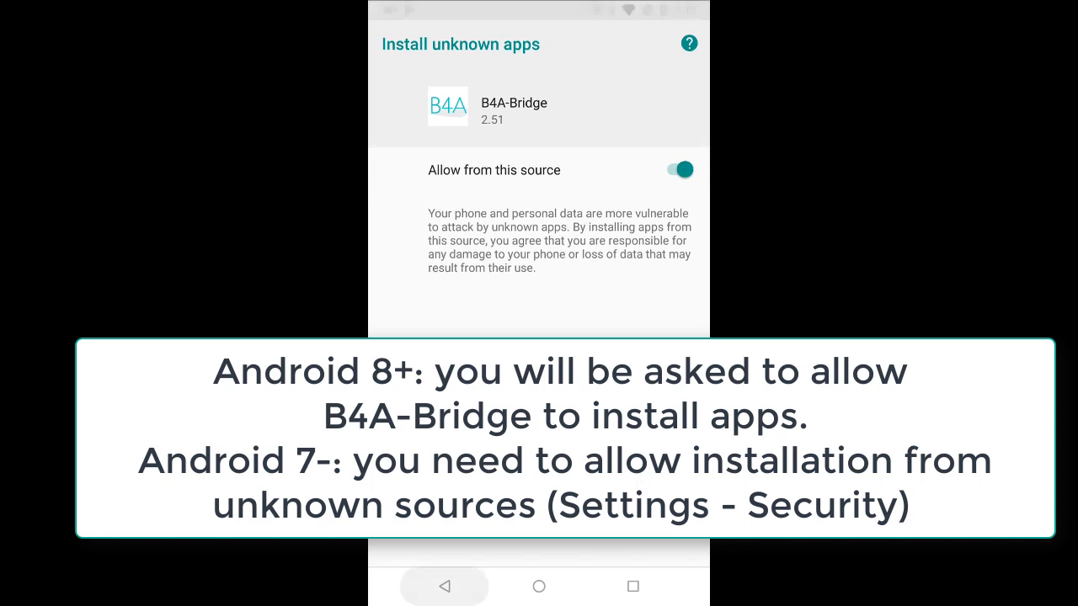
left_click(390, 230)
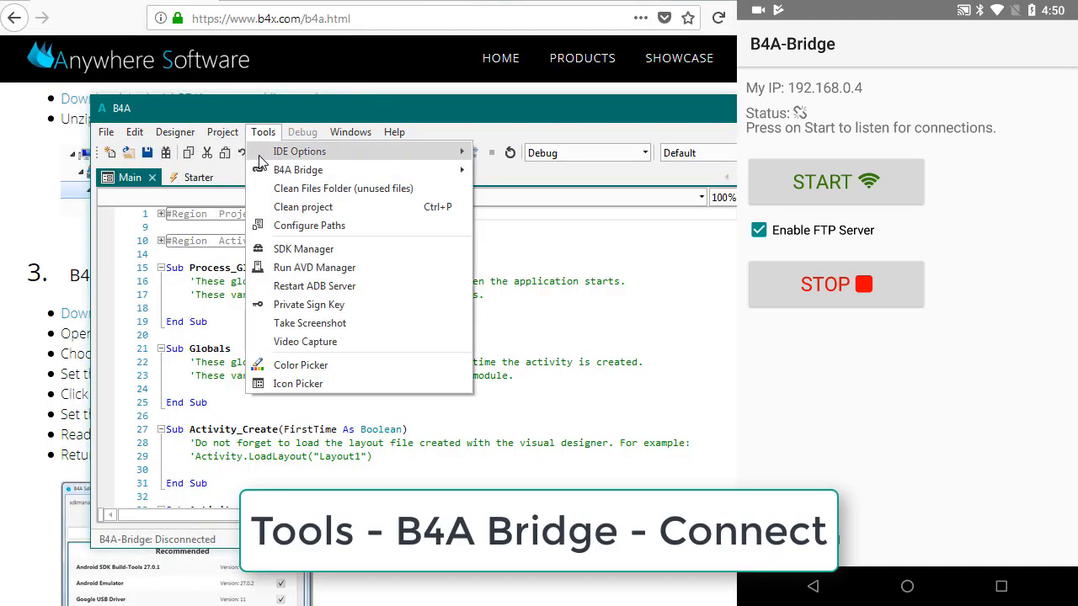
Step: In the B4A IDE, connect through B4A Bridge to the first listed LGE Nexus 5X device
mouse_move(261, 156)
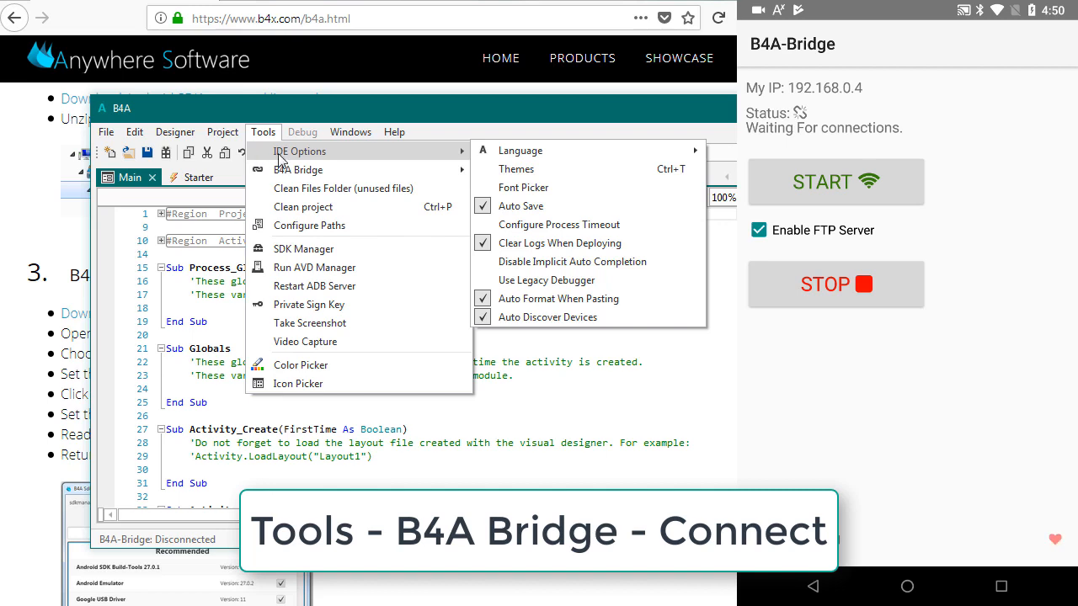
mouse_move(400, 172)
mouse_move(542, 177)
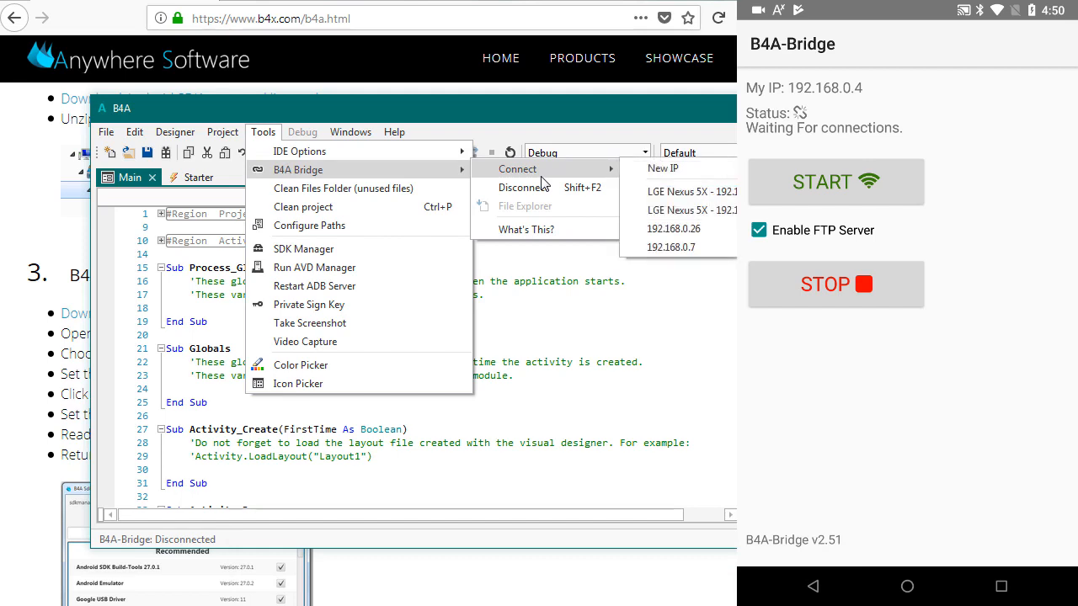
left_click(676, 197)
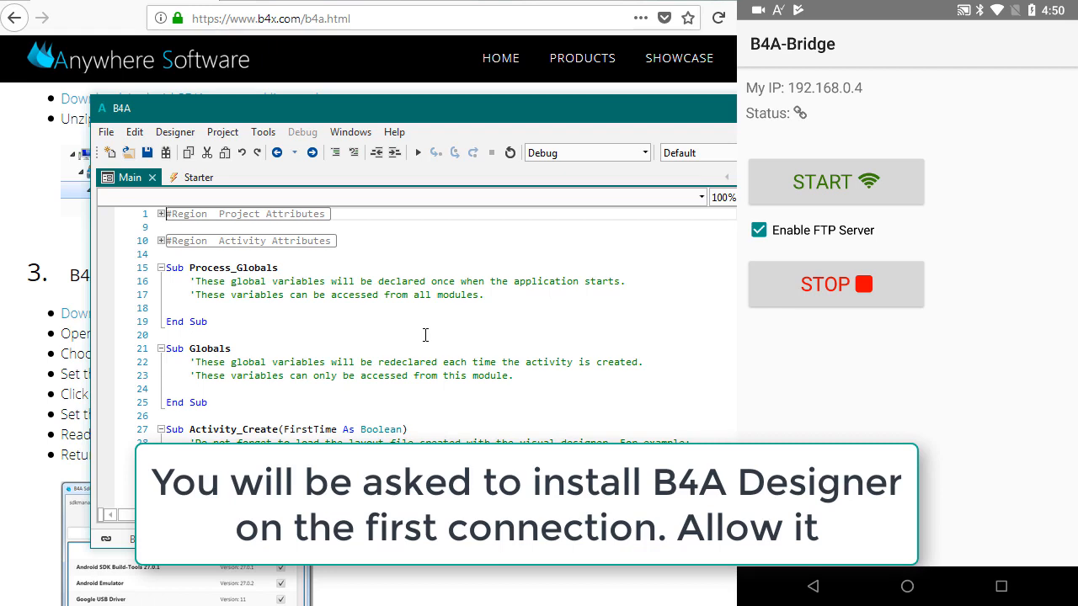
Step: Add MsgboxAsync("Hello world!!!", "") to the Activity_Create sub and run the project in Debug mode
scroll(403, 357, "down", 3)
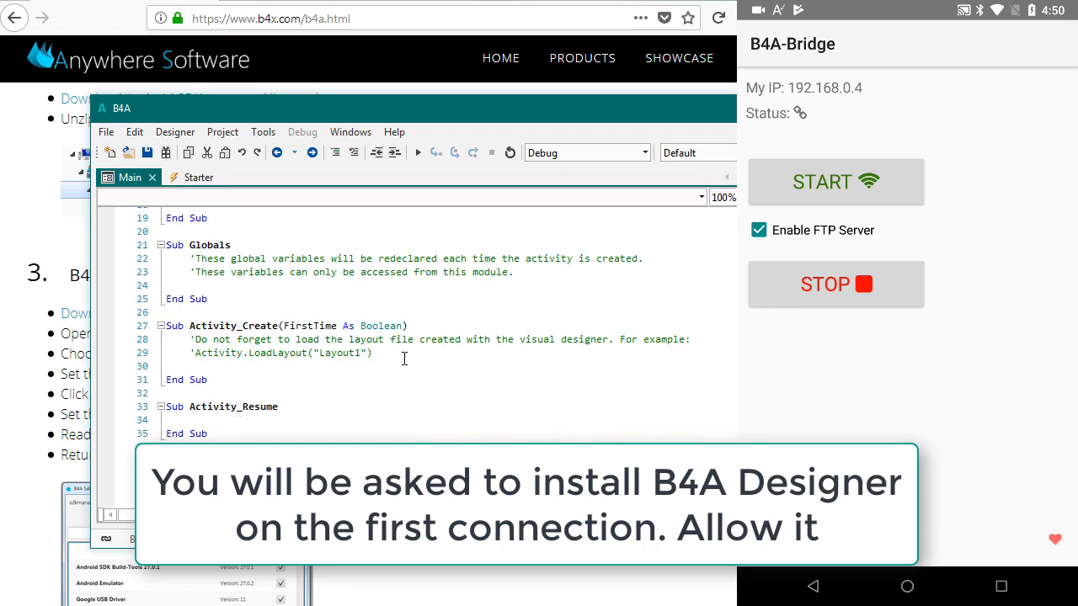
scroll(404, 358, "up", 3)
left_click(567, 396)
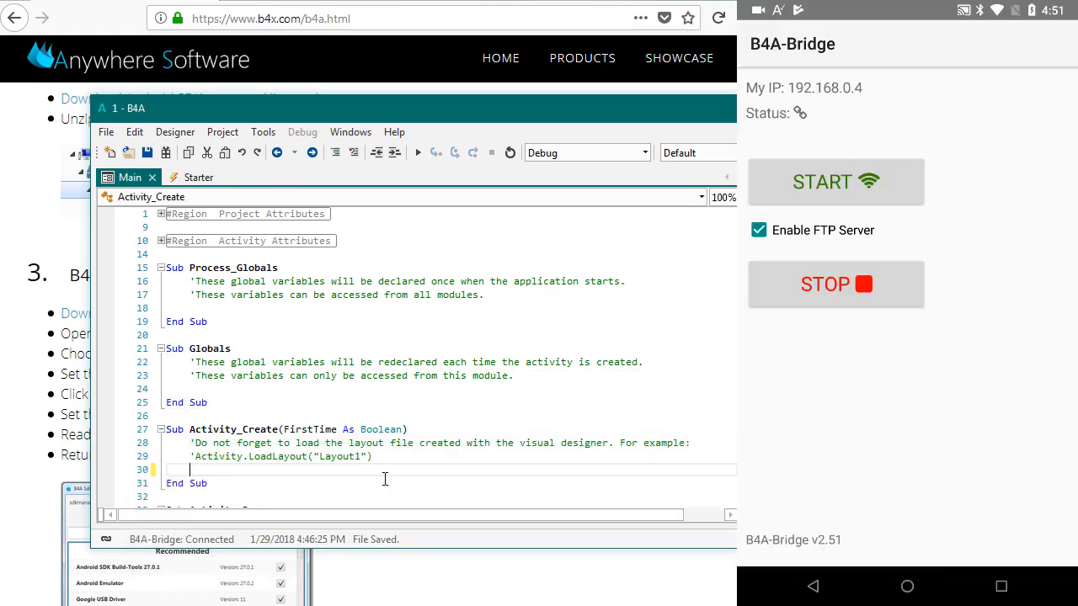
type("msg")
key("Down")
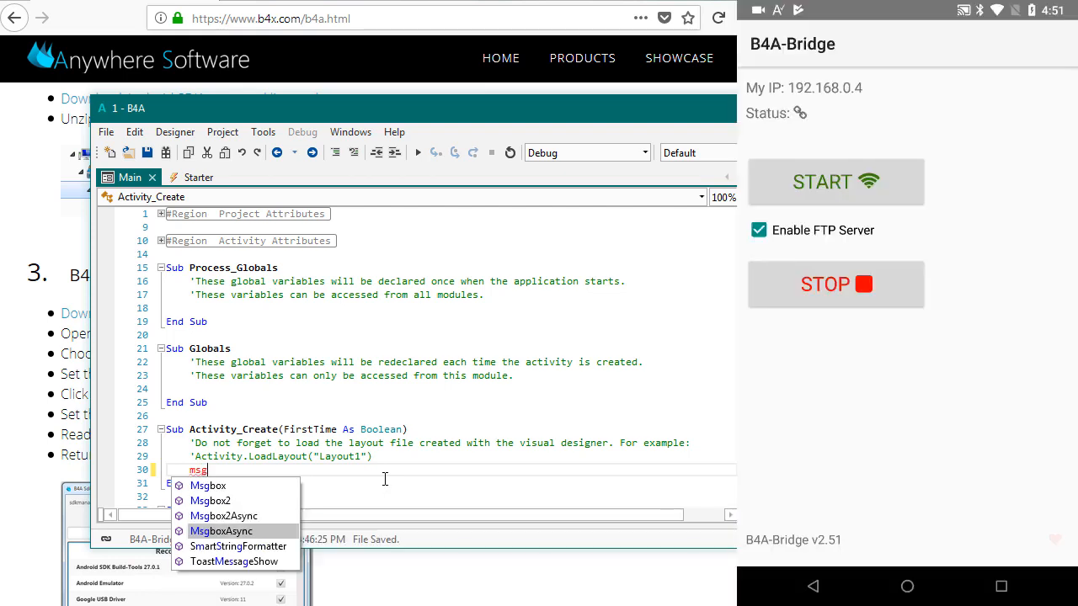
key("Return")
type("(\"H")
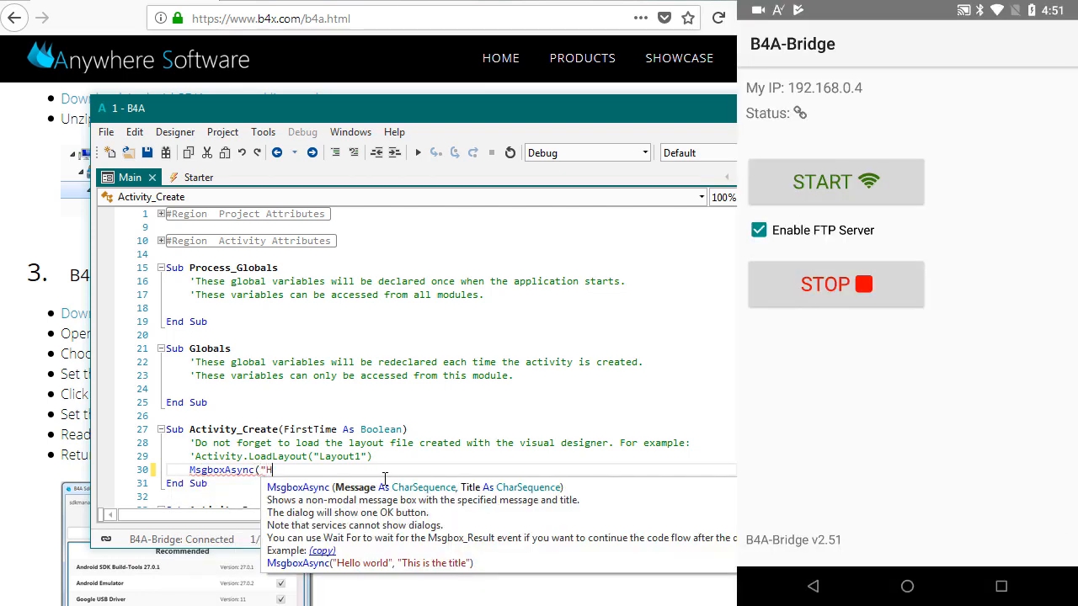
type("ello world!!!\", \"\")")
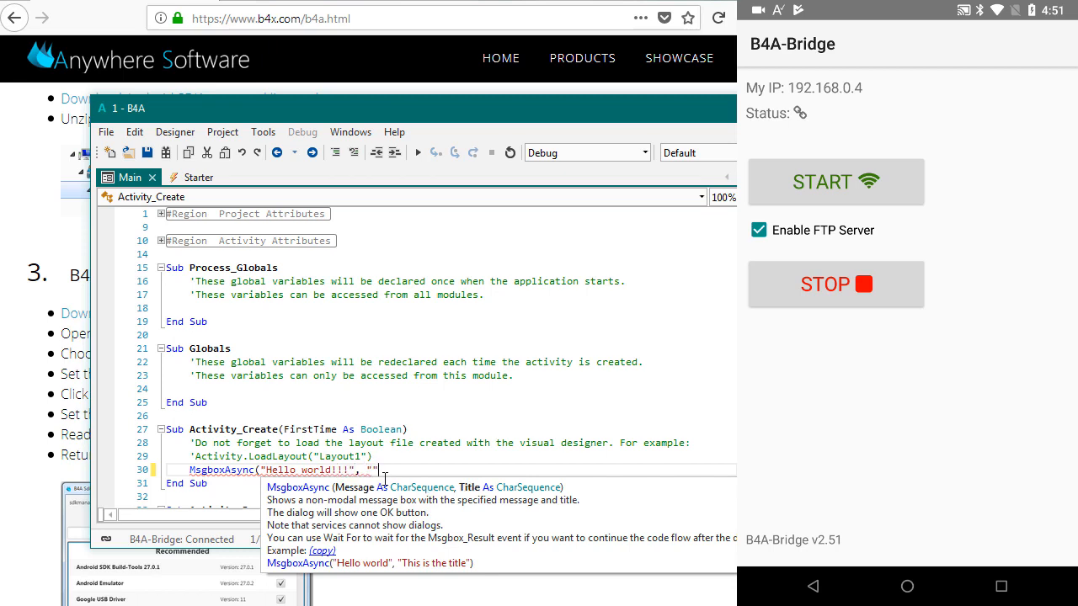
key("Return")
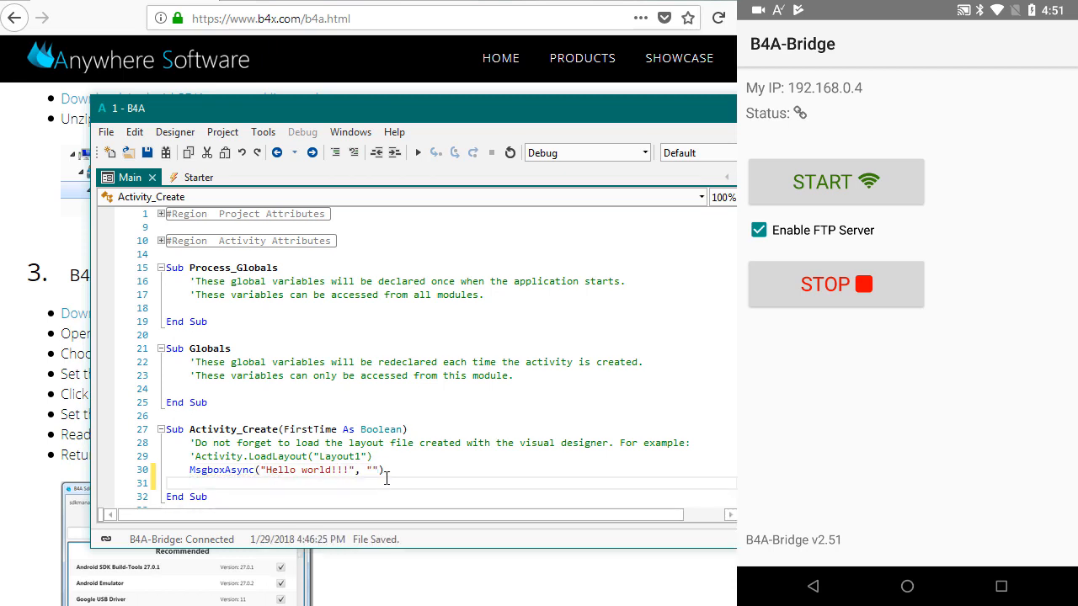
left_click(417, 152)
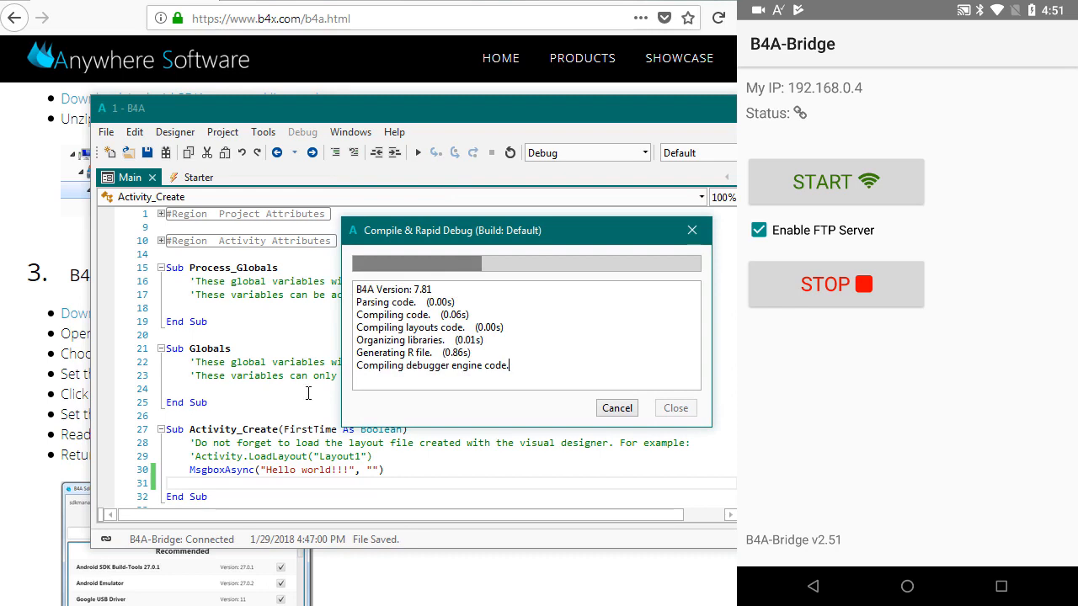